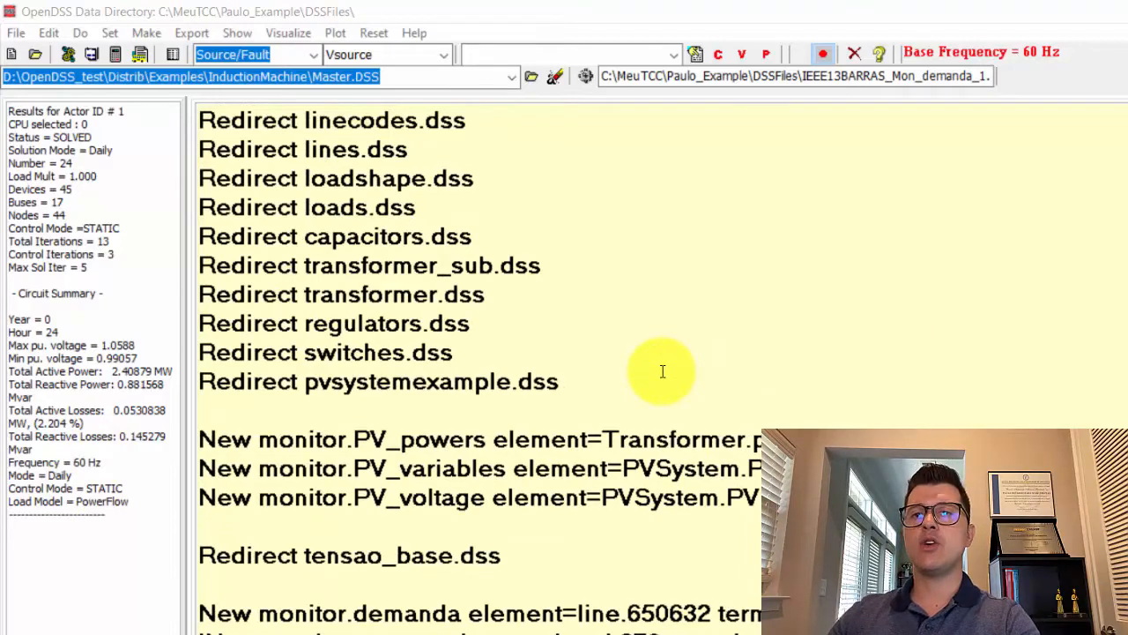
# Comment out the New PVSystem.PV line in pvsystemexample.dss with an exclamation mark.
pyautogui.scroll(-3, 662, 371)
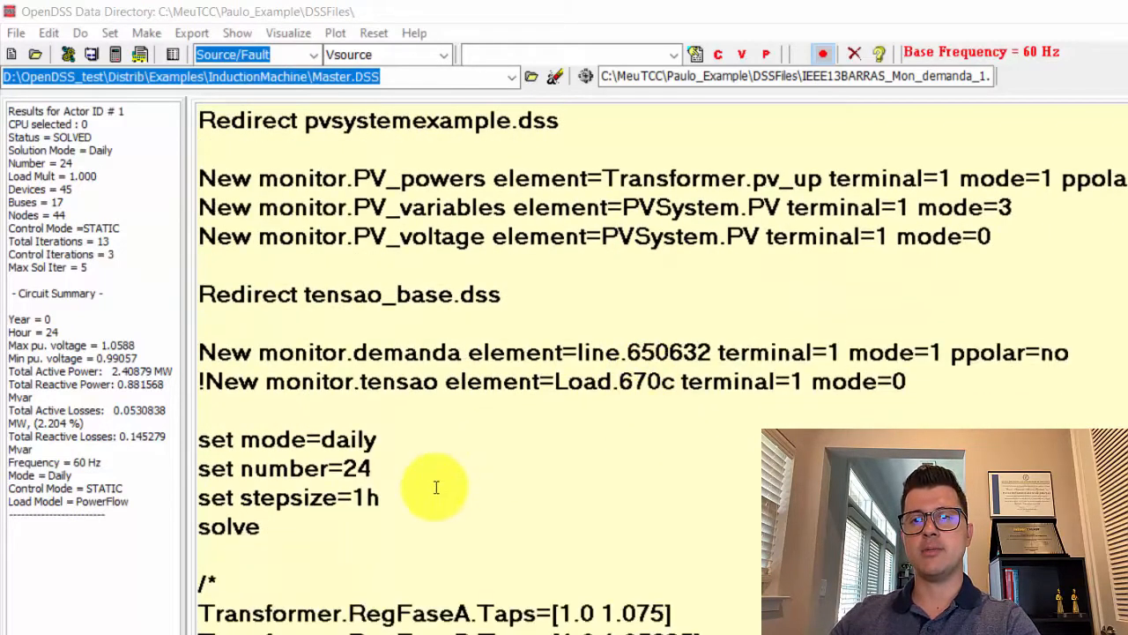
pyautogui.scroll(2, 504, 378)
pyautogui.click(594, 297)
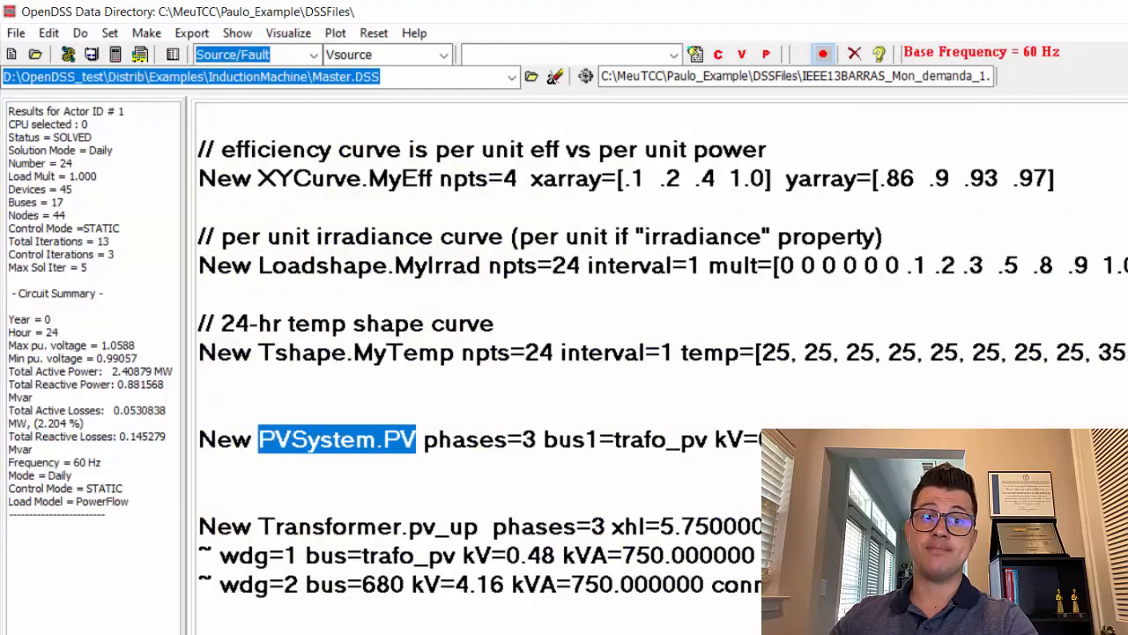
pyautogui.click(201, 437)
pyautogui.write('!')
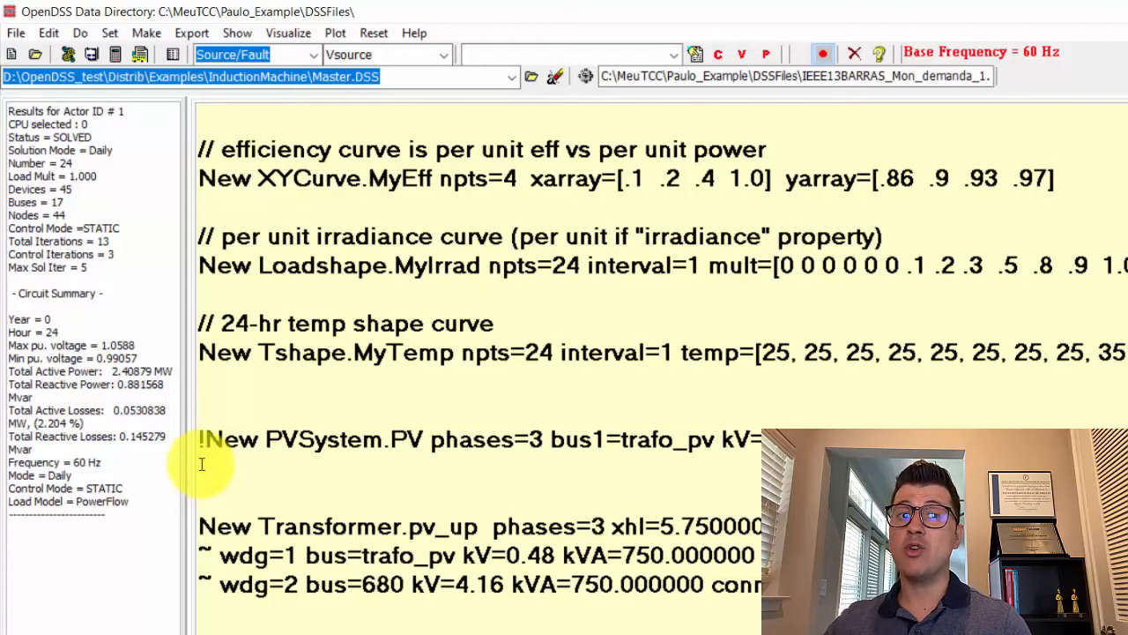
# Highlight the PV_variables and PV_voltage monitor lines in the master script, and remove the exclamation mark before New PVSystem.PV in pvsystemexample.dss.
pyautogui.click(339, 631)
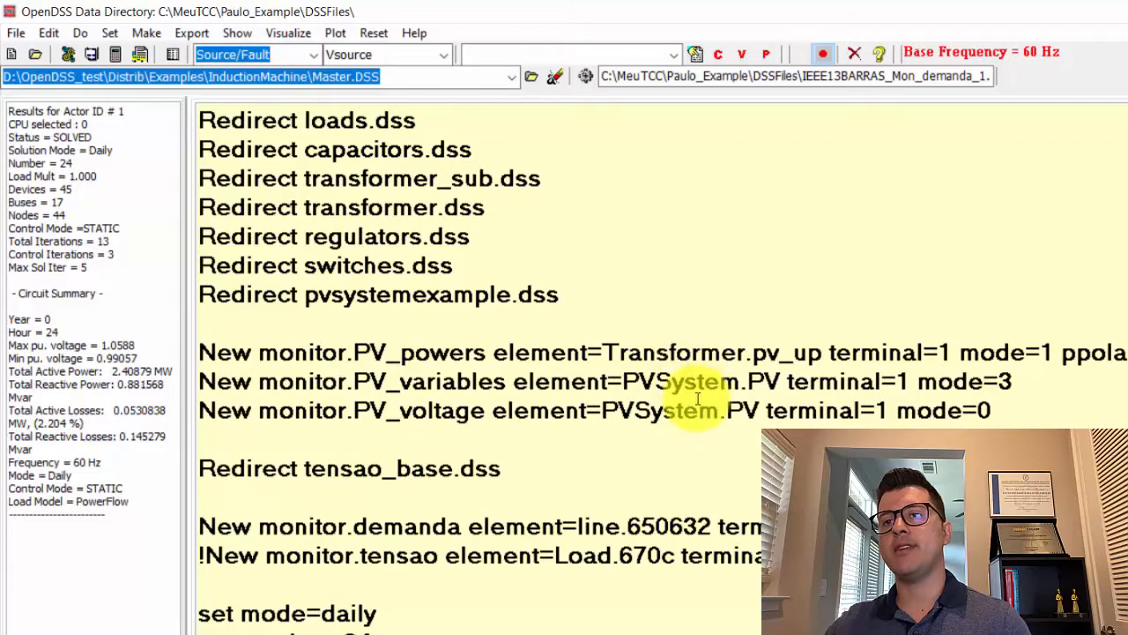
pyautogui.moveTo(992, 410); pyautogui.dragTo(197, 372)
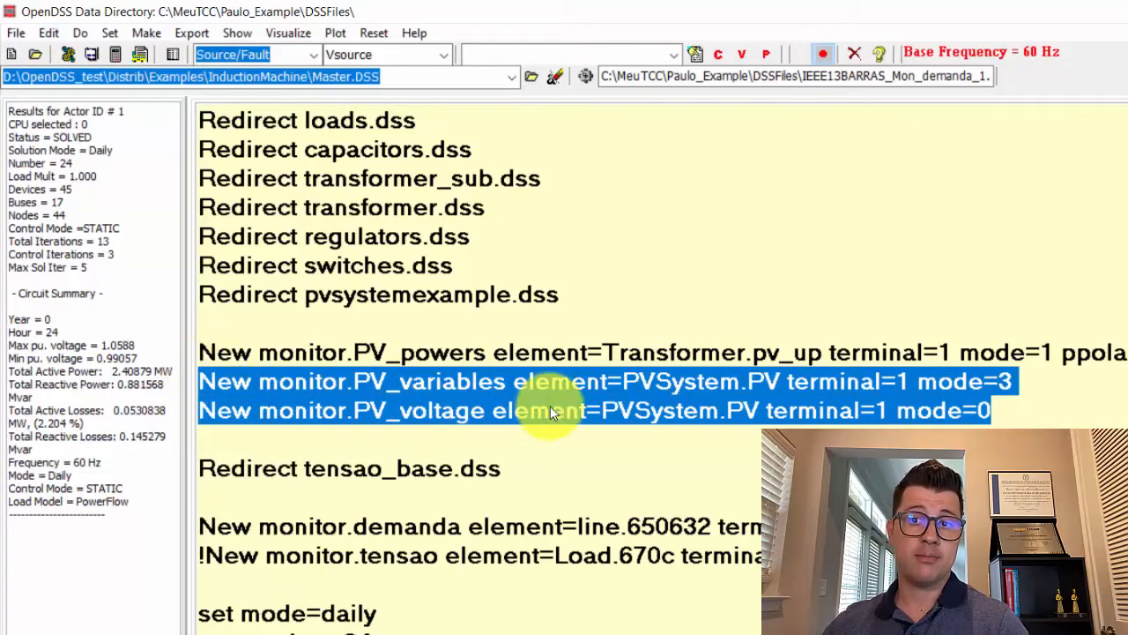
pyautogui.click(437, 633)
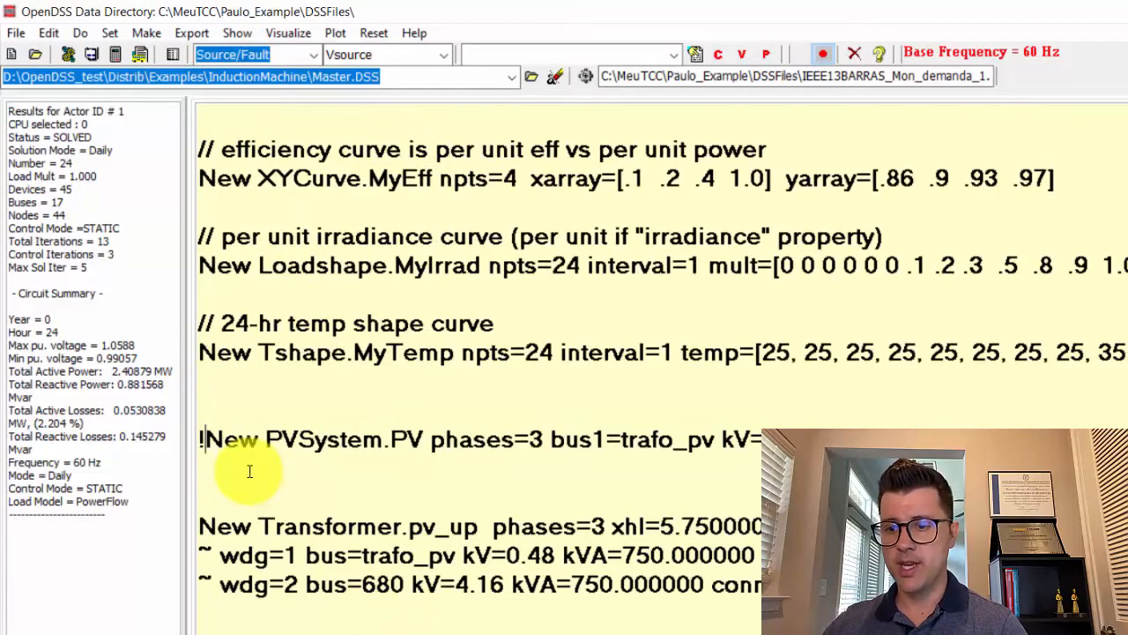
pyautogui.press('BackSpace')
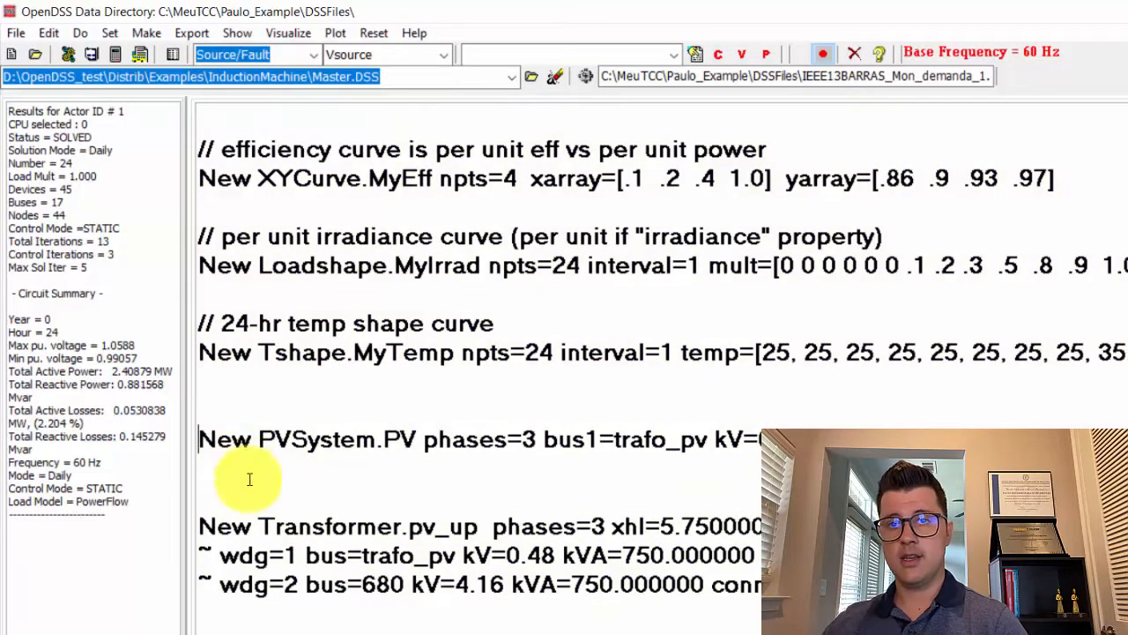
# Copy the name PVSystem.PV into a new line below Redirect pvsystemexample.dss in the master script and extend it to PVSystem.PV.enabled.
pyautogui.moveTo(418, 435); pyautogui.dragTo(257, 439)
pyautogui.hotkey('ctrl', 'c')
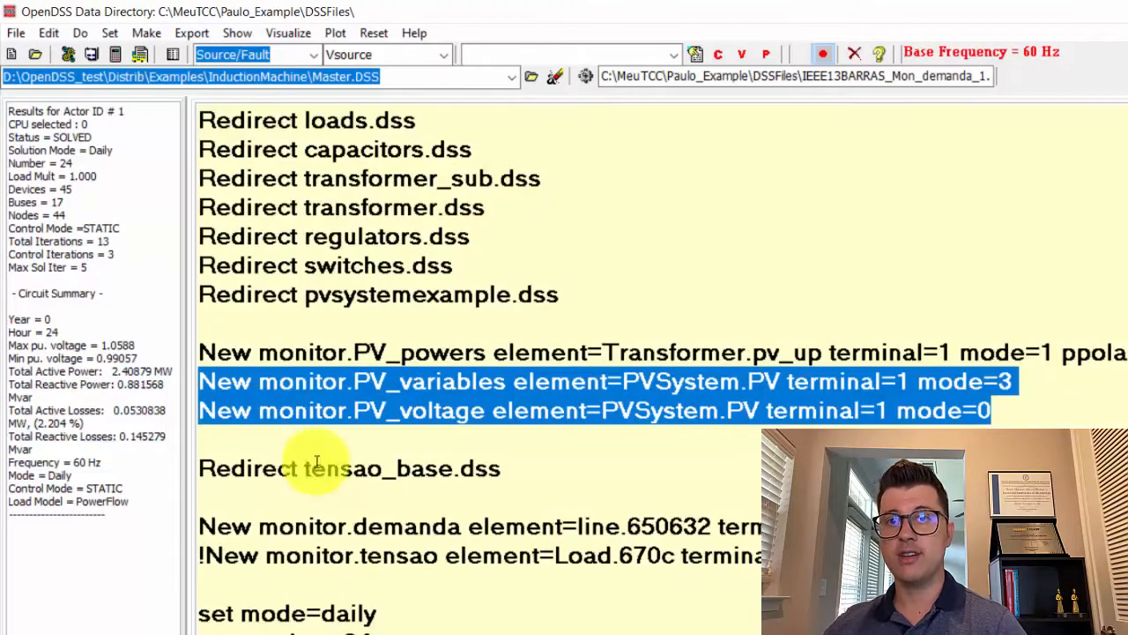
pyautogui.click(255, 319)
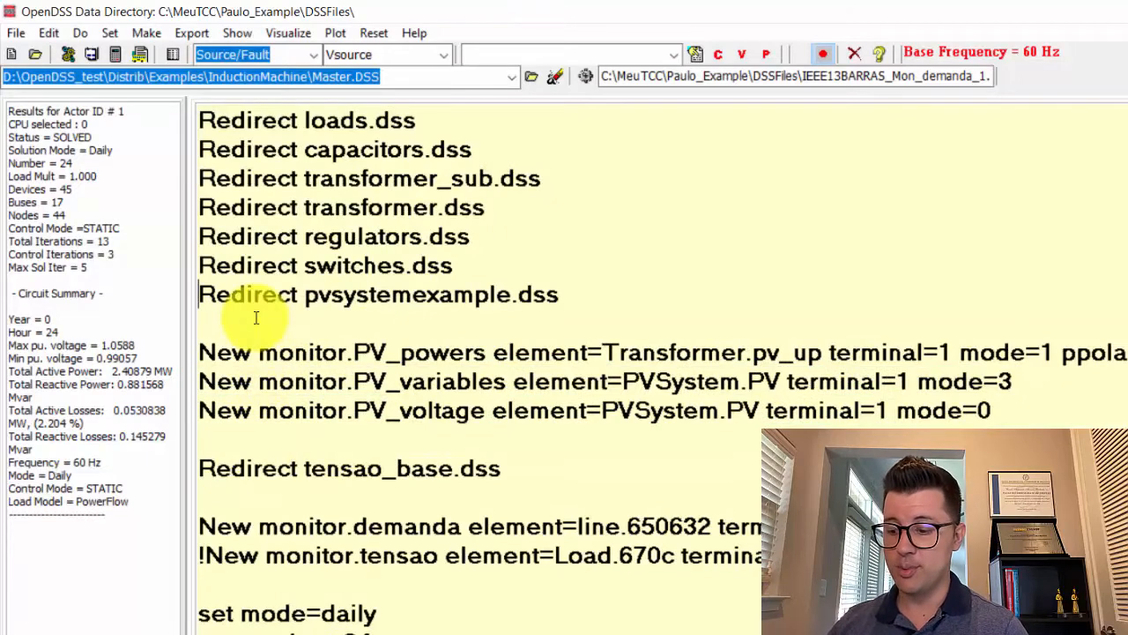
pyautogui.press('Down')
pyautogui.press('Return')
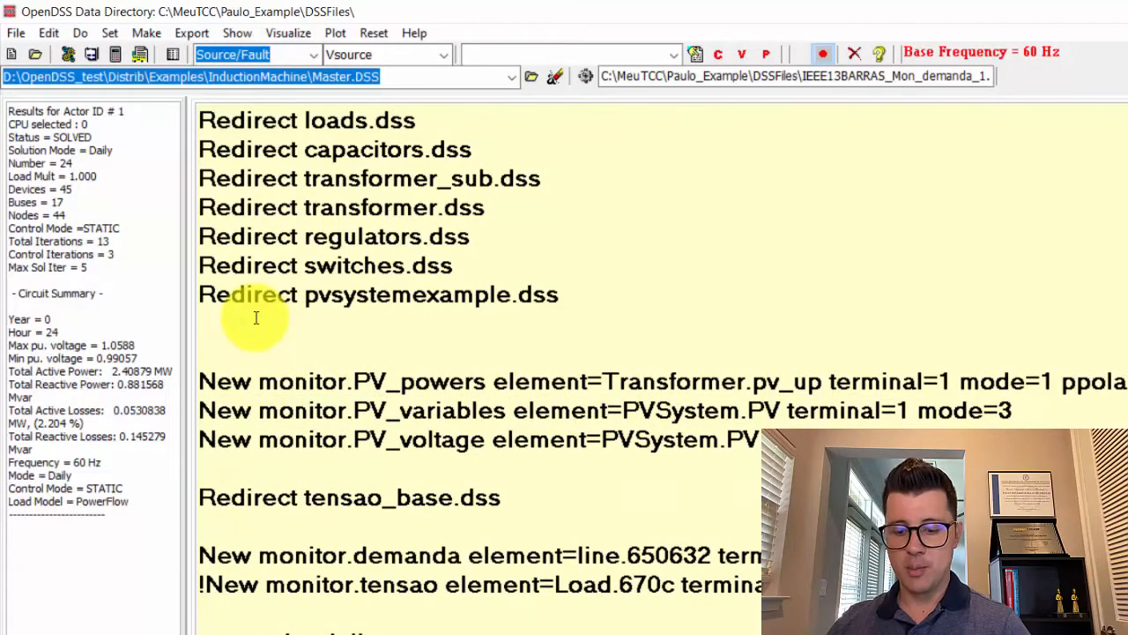
pyautogui.hotkey('ctrl', 'v')
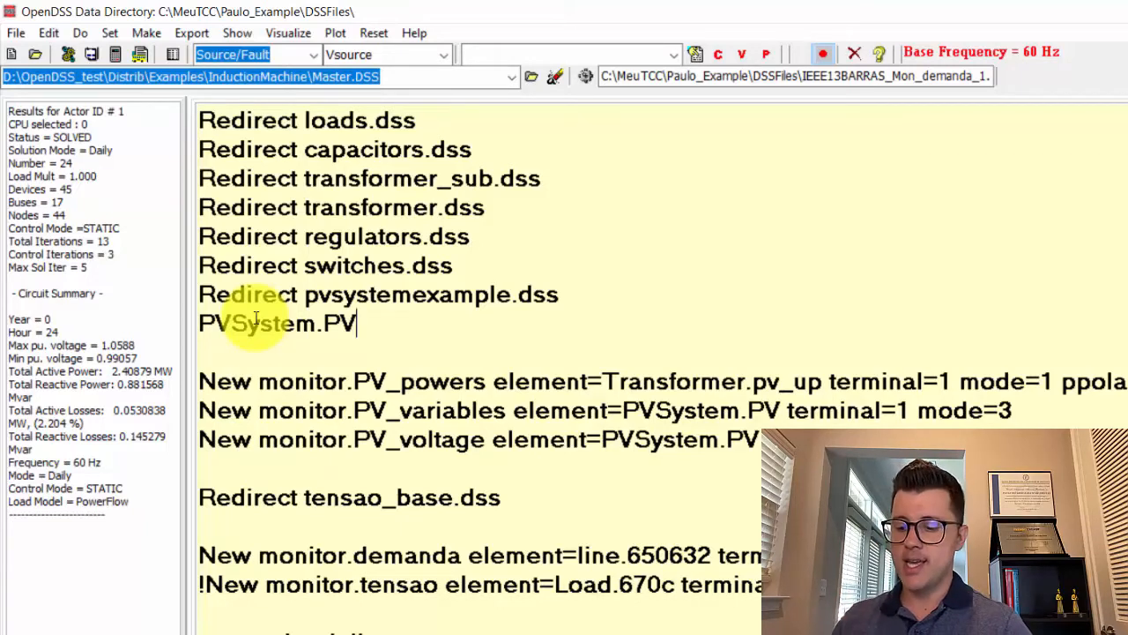
pyautogui.write('.e')
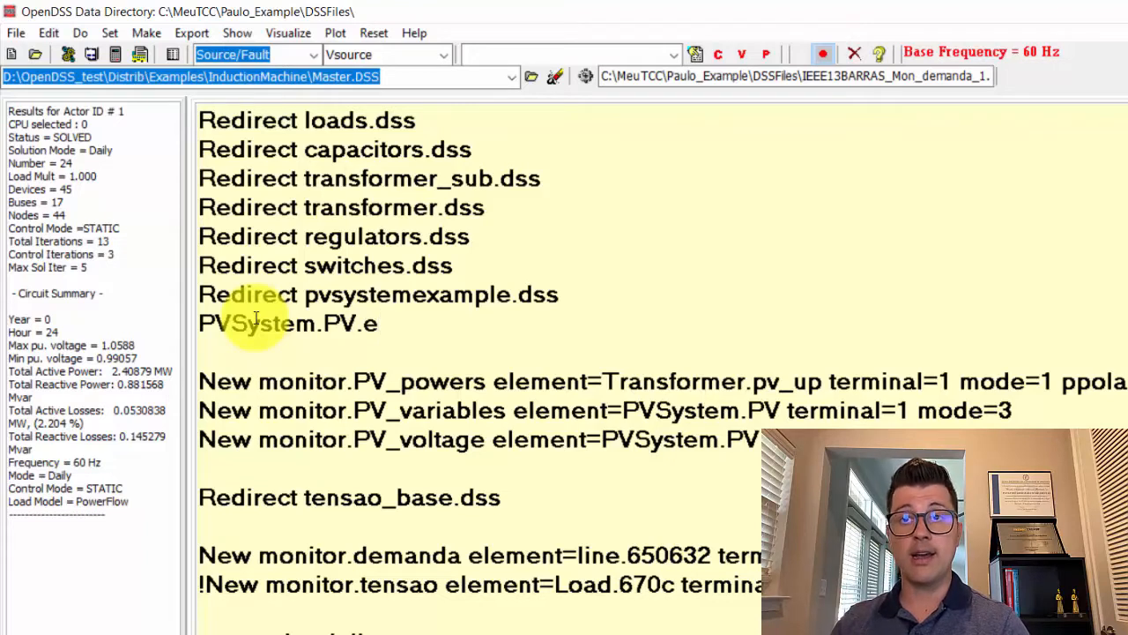
pyautogui.write('nab')
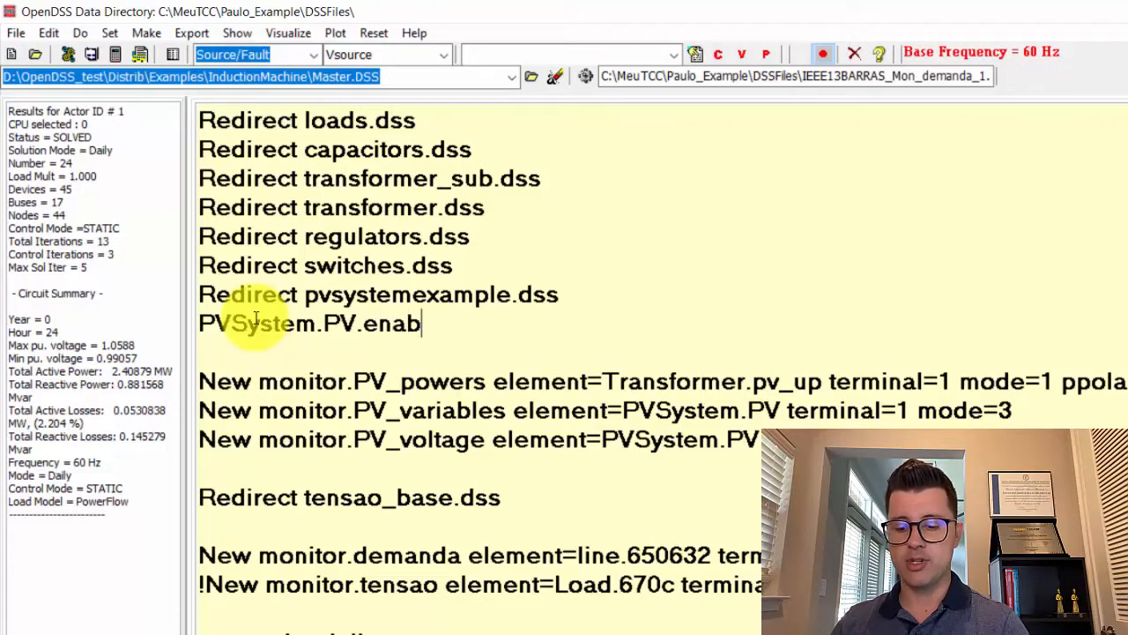
pyautogui.write('led')
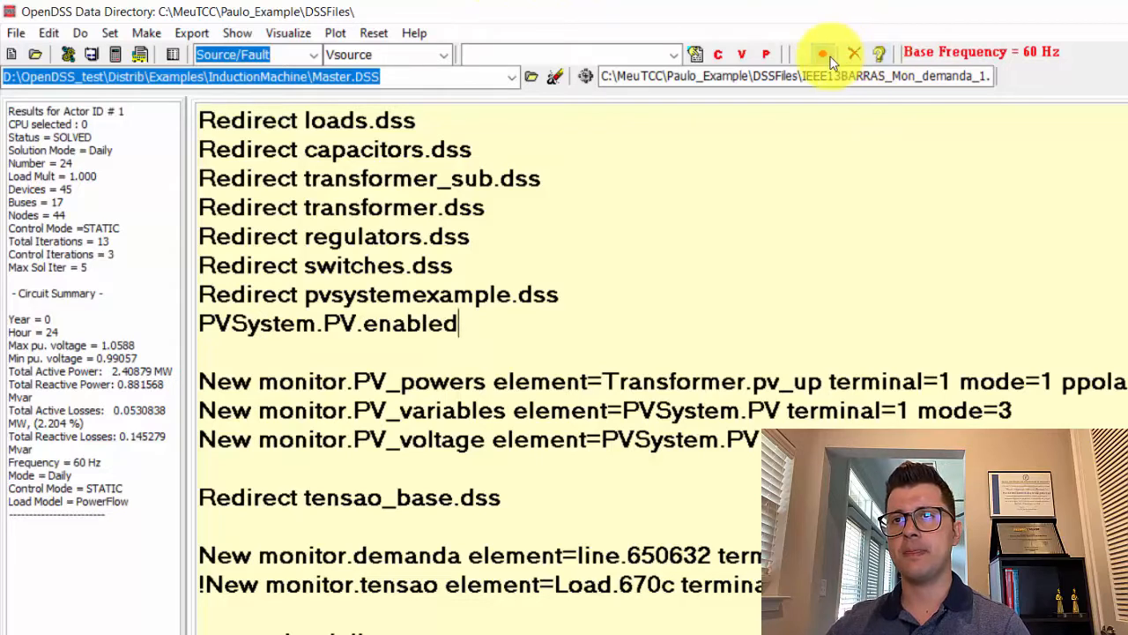
# Look up the description of the PVSystem element's enabled property in the DSS commands and properties help.
pyautogui.click(879, 51)
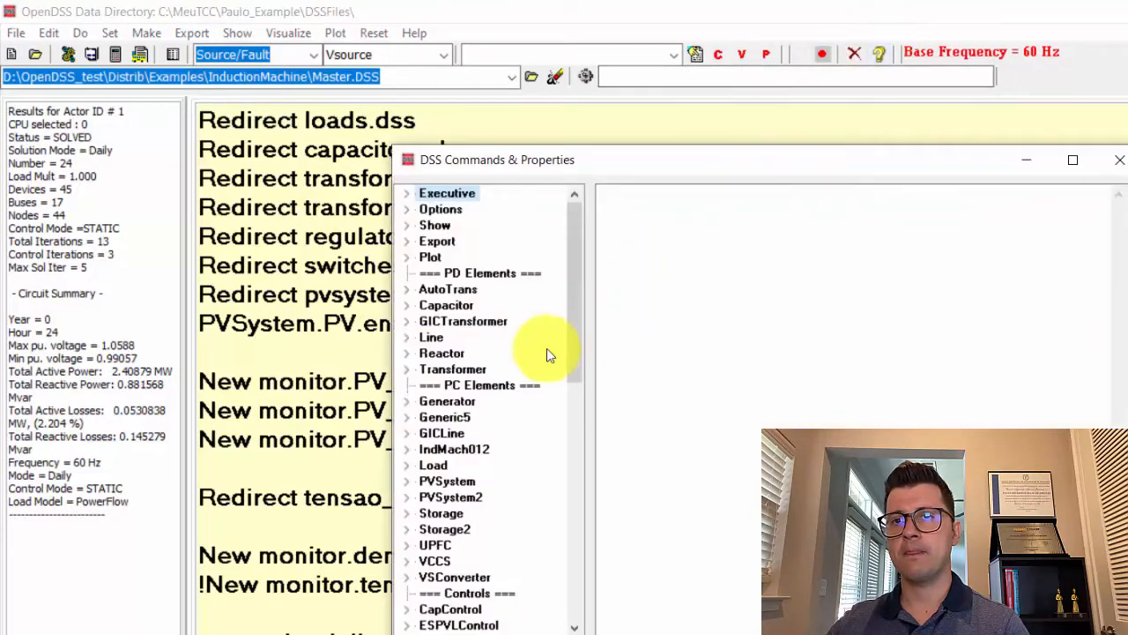
pyautogui.click(444, 481)
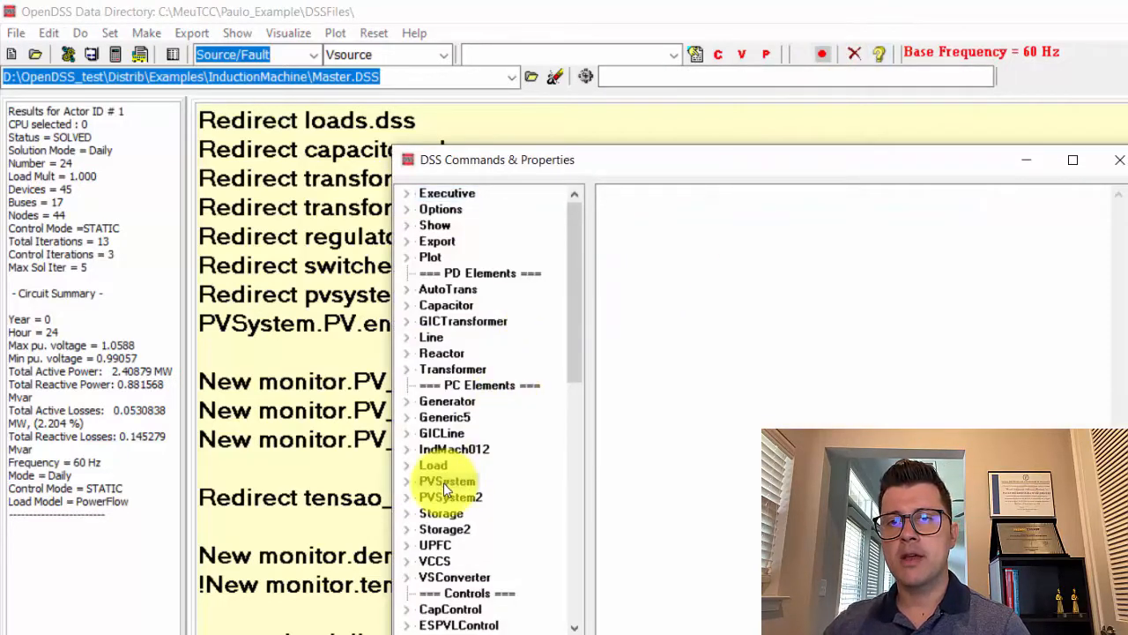
pyautogui.click(408, 481)
pyautogui.scroll(-2, 463, 506)
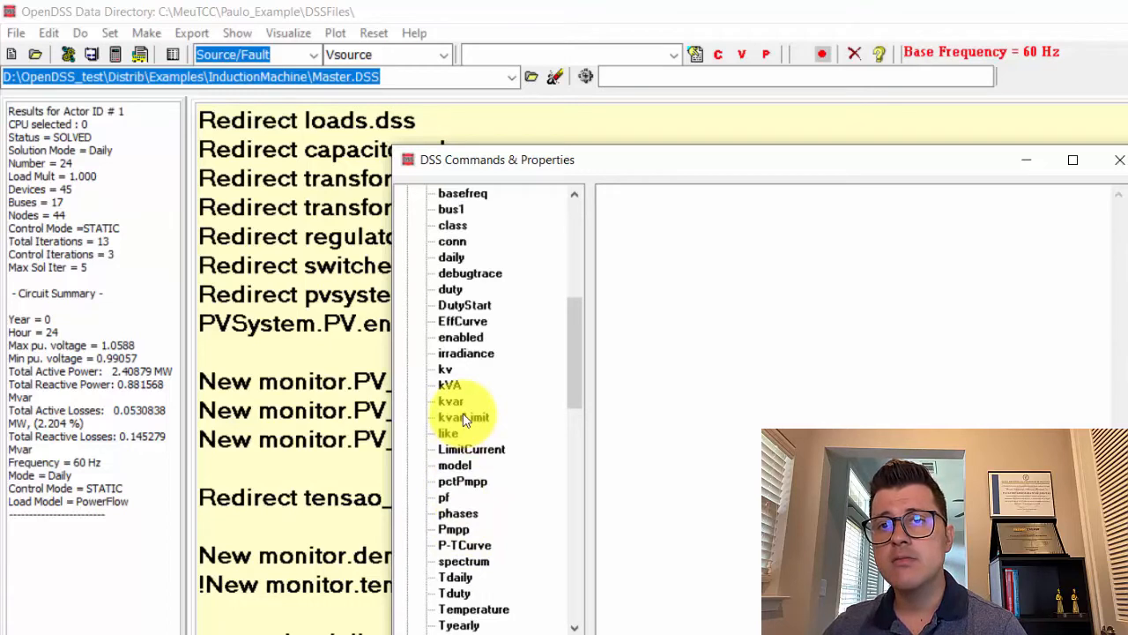
pyautogui.click(460, 336)
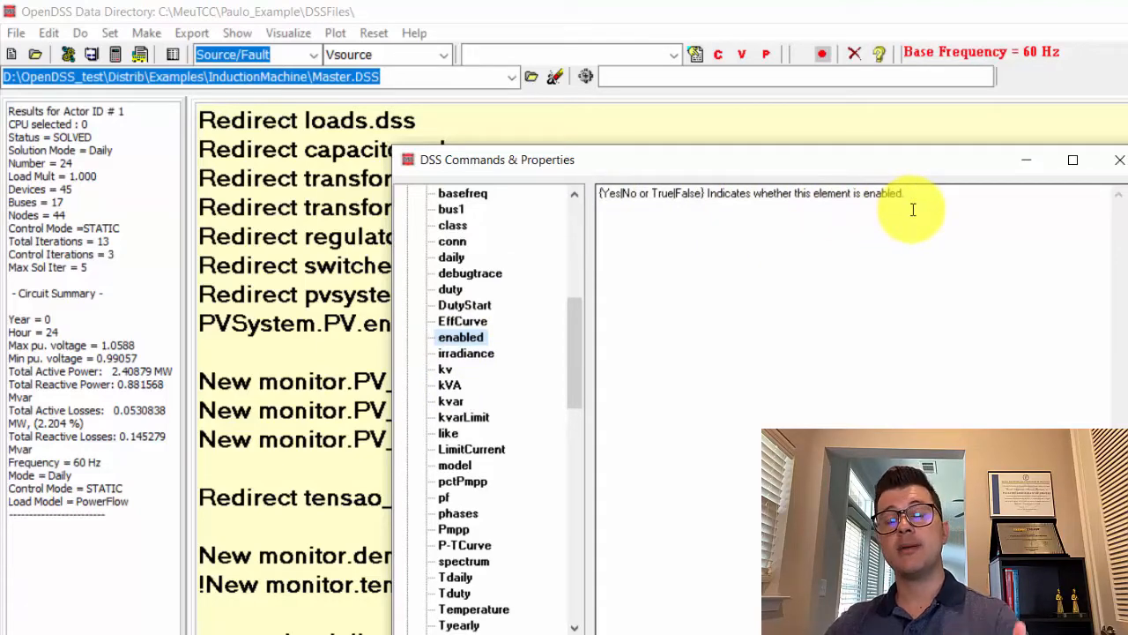
pyautogui.click(1118, 160)
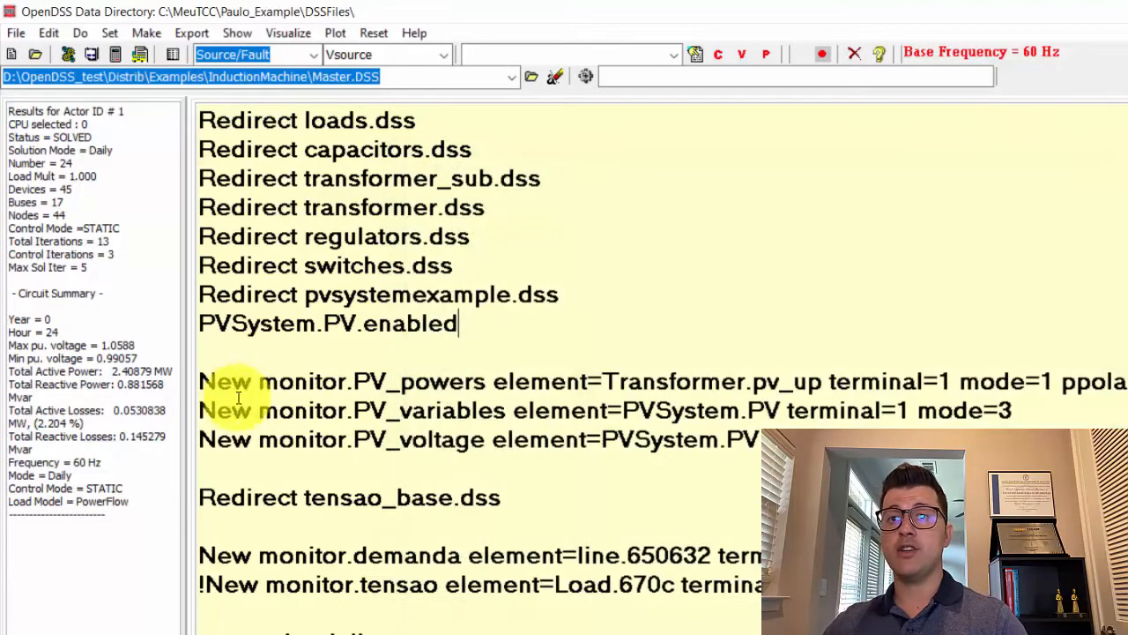
# Try yes as the enabled value and settle on no, completing the line as PVSystem.PV.enabled=no.
pyautogui.write('=no')
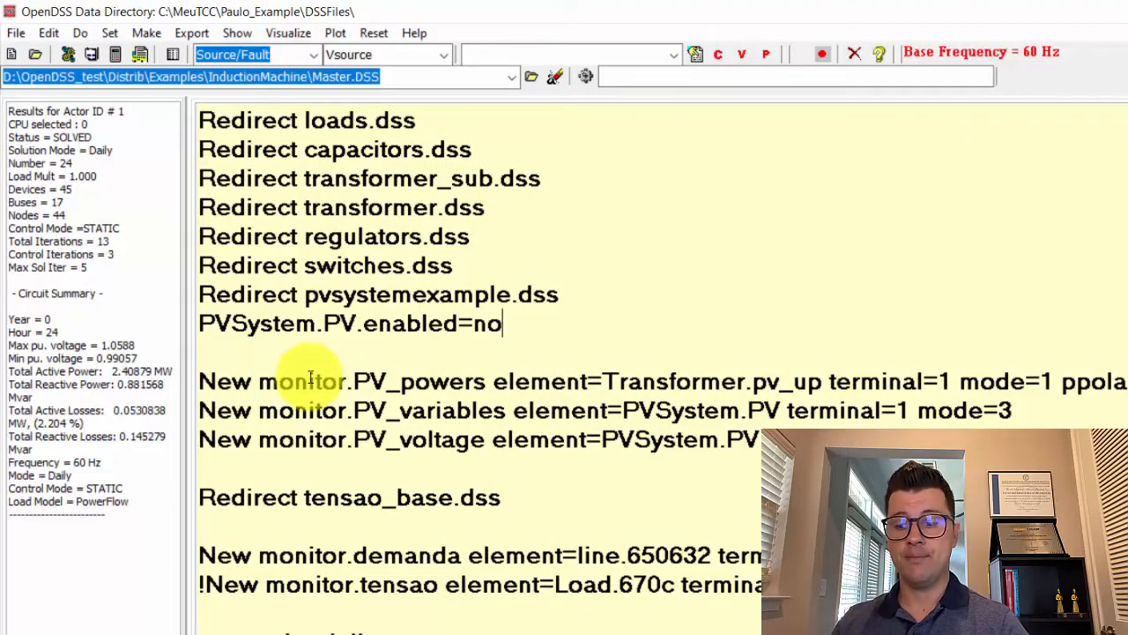
pyautogui.press('BackSpace')
pyautogui.press('BackSpace')
pyautogui.write('yez')
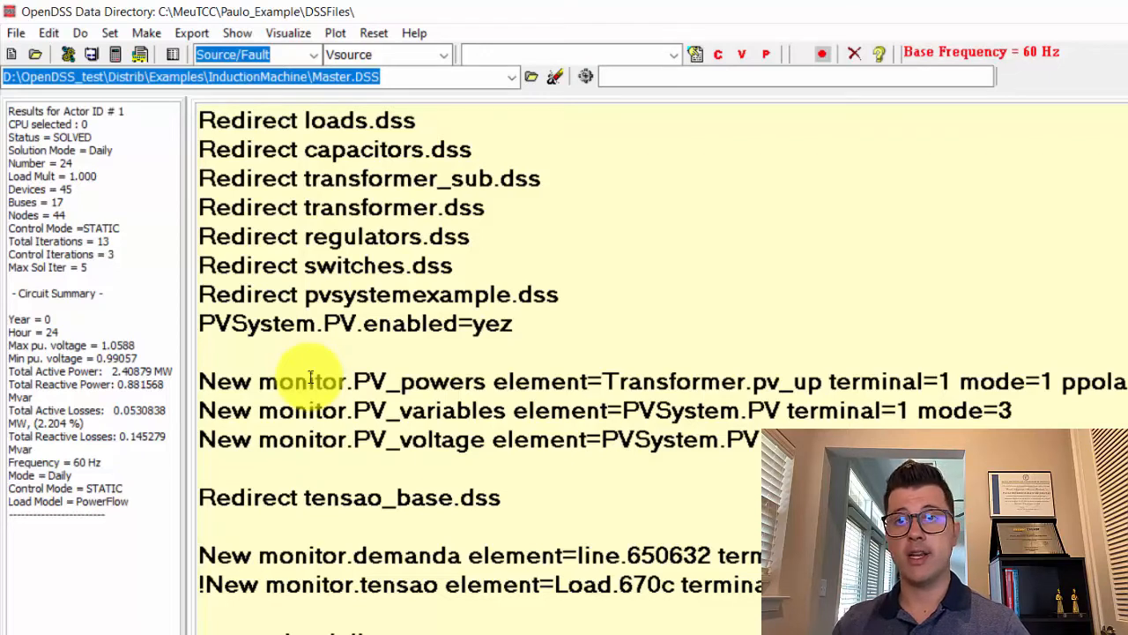
pyautogui.press('BackSpace')
pyautogui.write('s')
pyautogui.press('BackSpace')
pyautogui.press('BackSpace')
pyautogui.press('BackSpace')
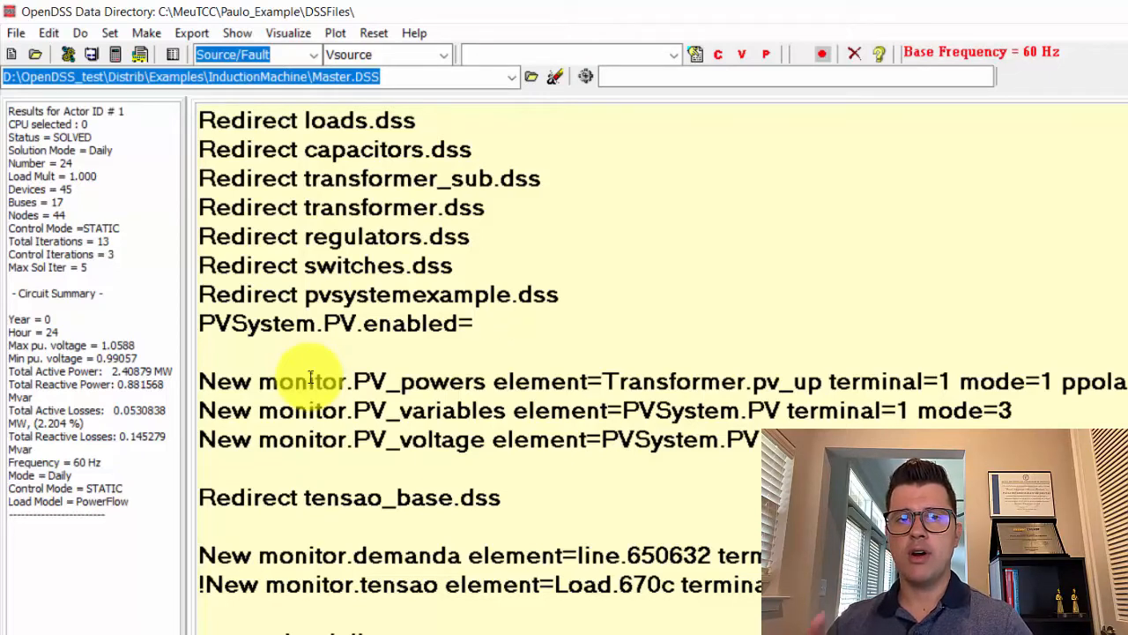
pyautogui.write('no')
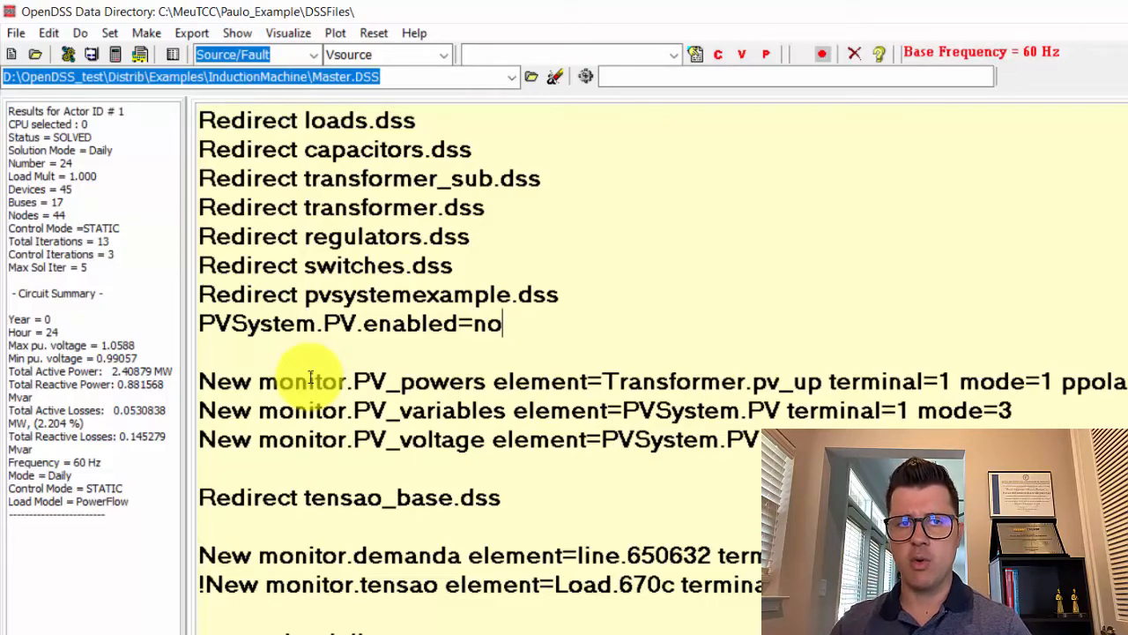
# Check the PVSystem and PVSystem2 entries in the DSS commands and properties help.
pyautogui.click(879, 53)
pyautogui.scroll(4, 489, 282)
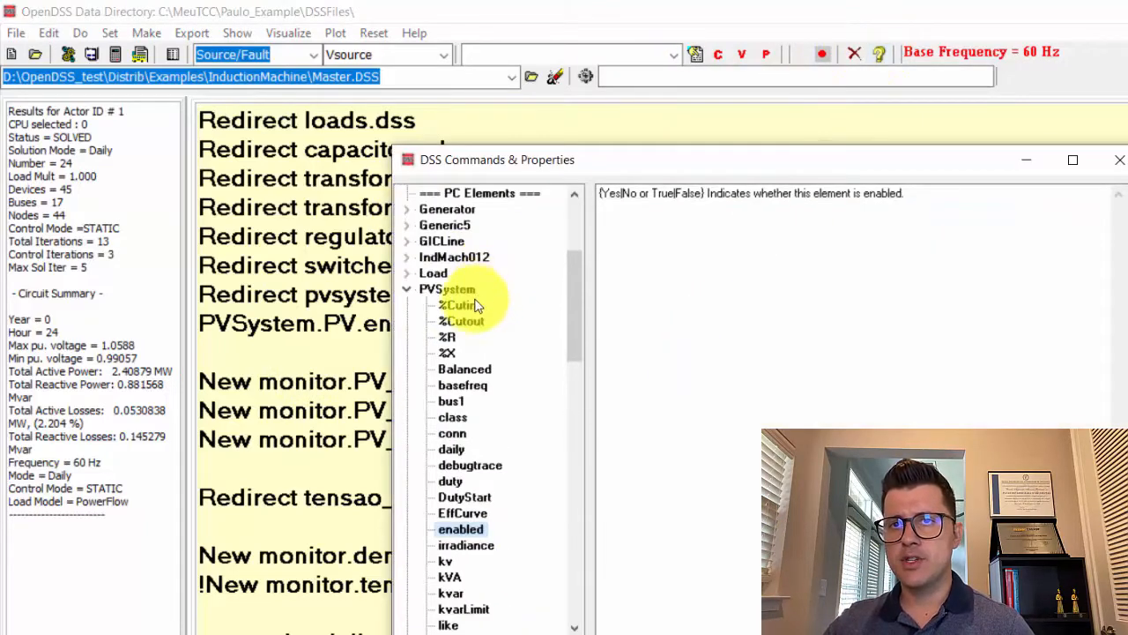
pyautogui.click(410, 292)
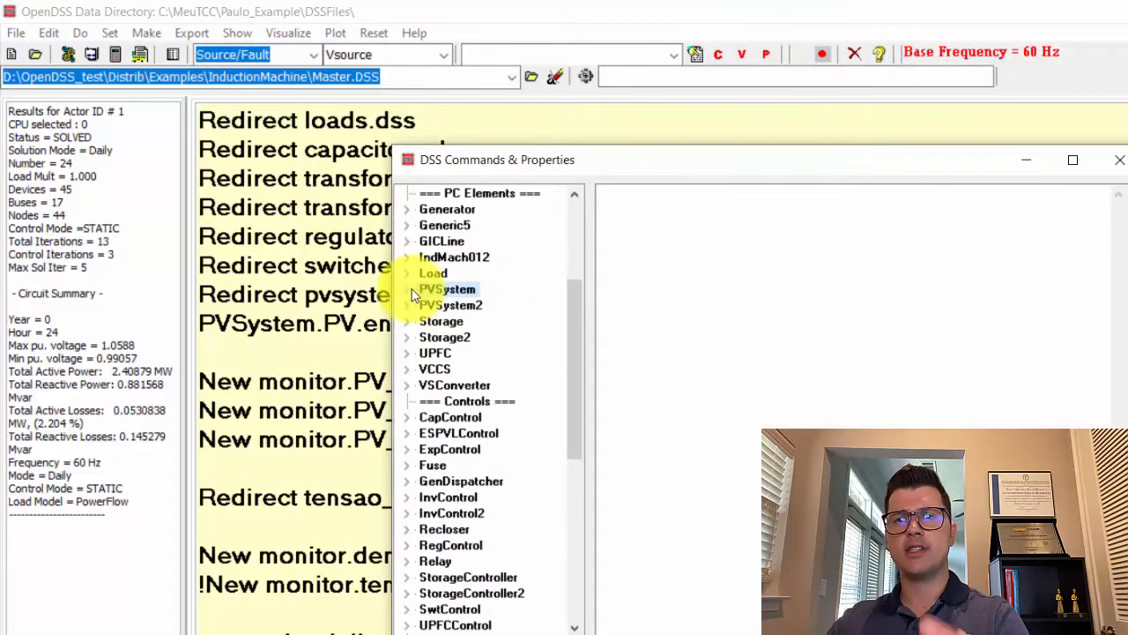
pyautogui.click(459, 305)
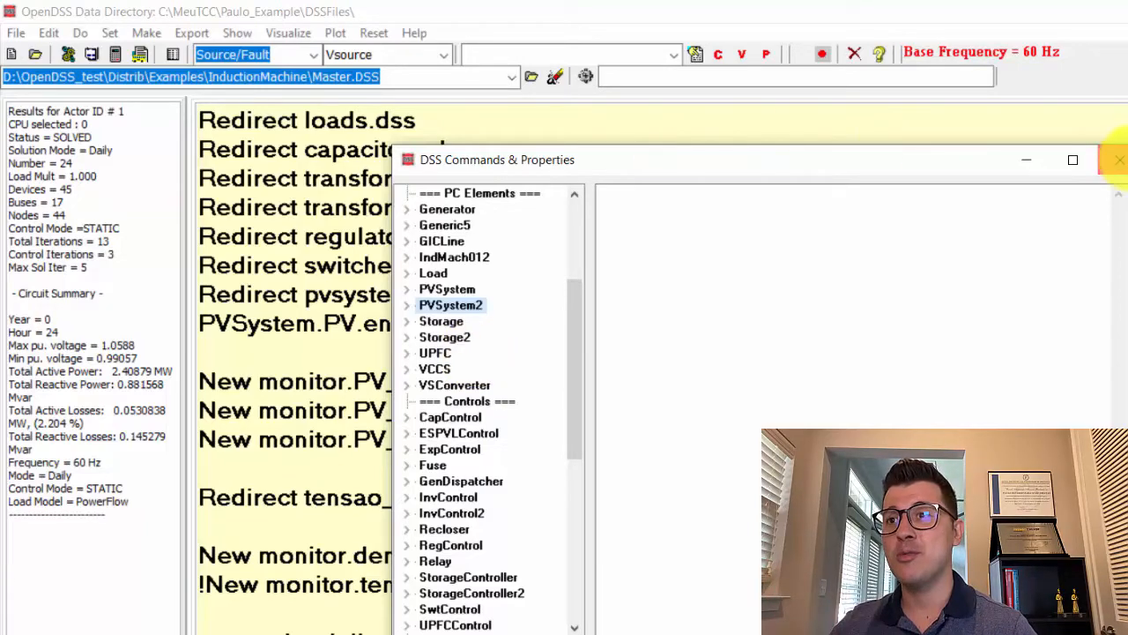
pyautogui.click(1118, 160)
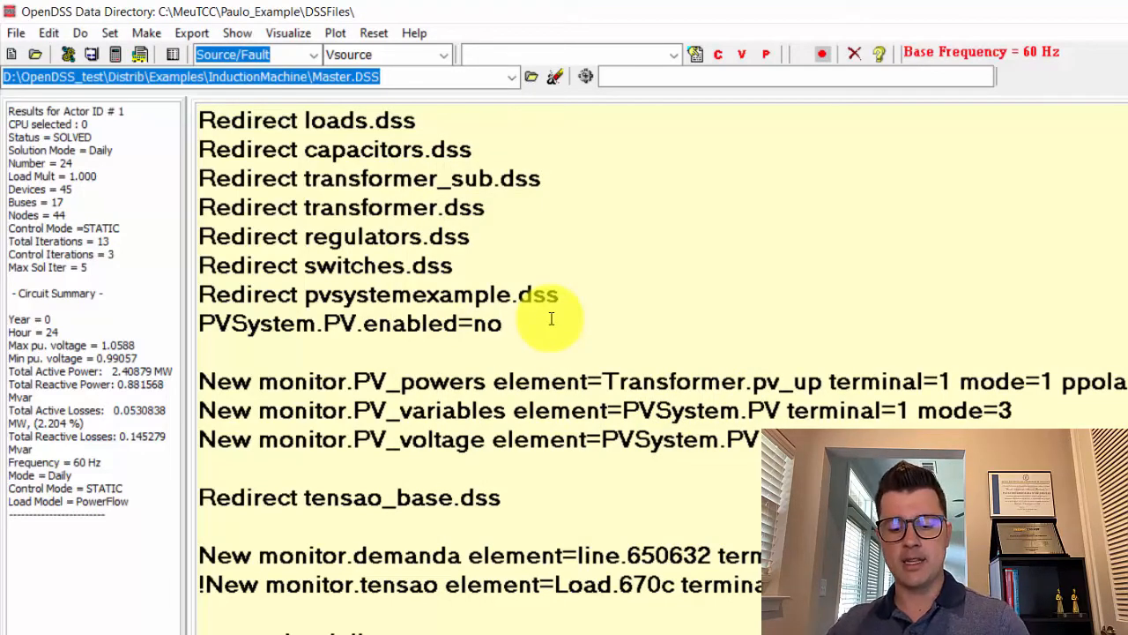
# Run the entire master script and plot the demanda monitor's P1, P2 and P3 powers in kW, closing the chart when viewed.
pyautogui.hotkey('ctrl', 'a')
pyautogui.hotkey('ctrl', 'd')
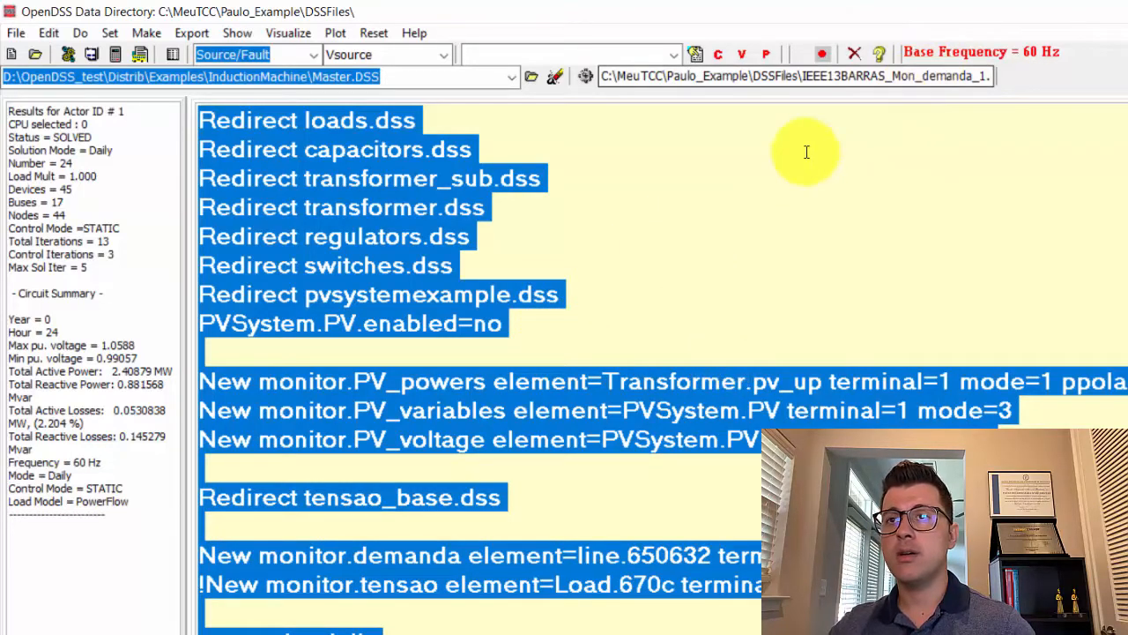
pyautogui.click(341, 33)
pyautogui.click(366, 77)
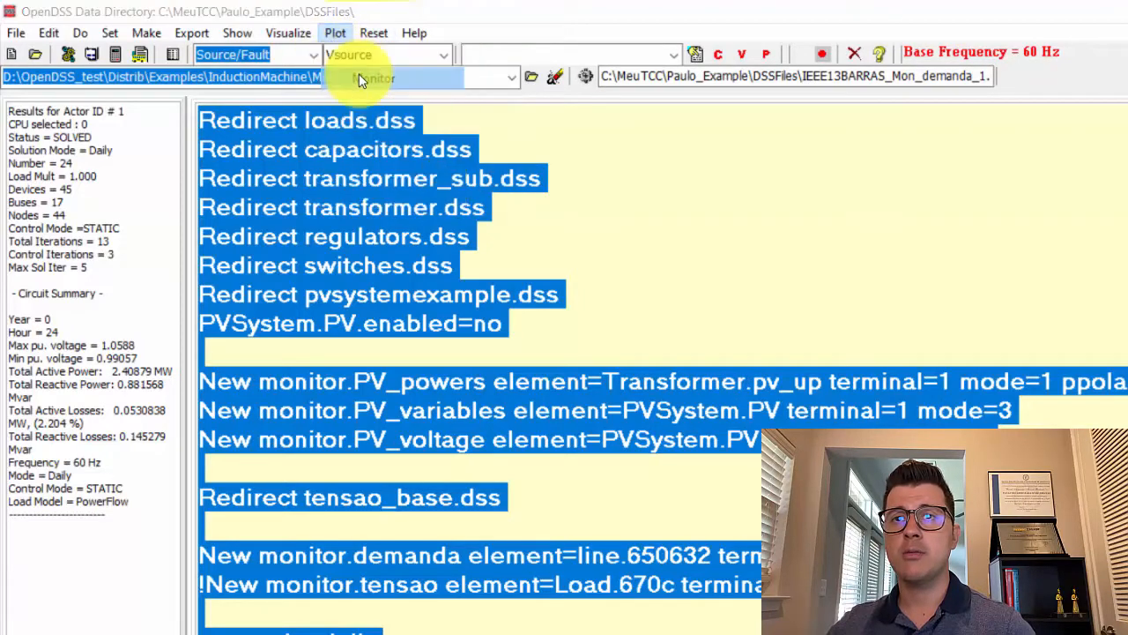
pyautogui.click(857, 287)
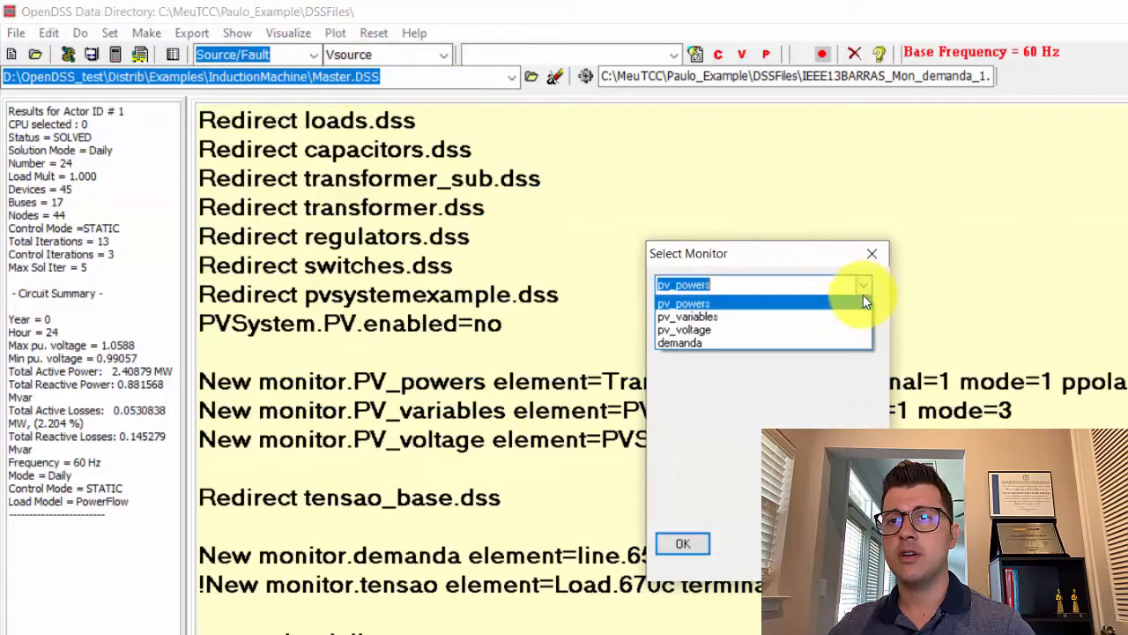
pyautogui.click(716, 343)
pyautogui.click(688, 543)
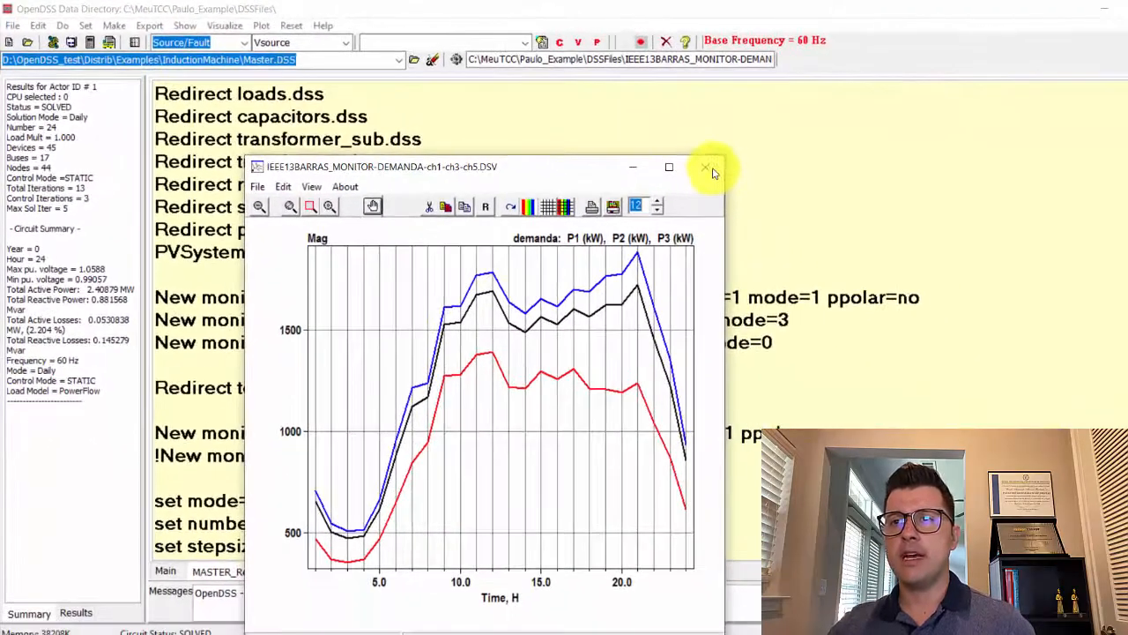
pyautogui.click(905, 215)
# Delete the Export monitors demanda line at the end of the master script.
pyautogui.scroll(-4, 617, 252)
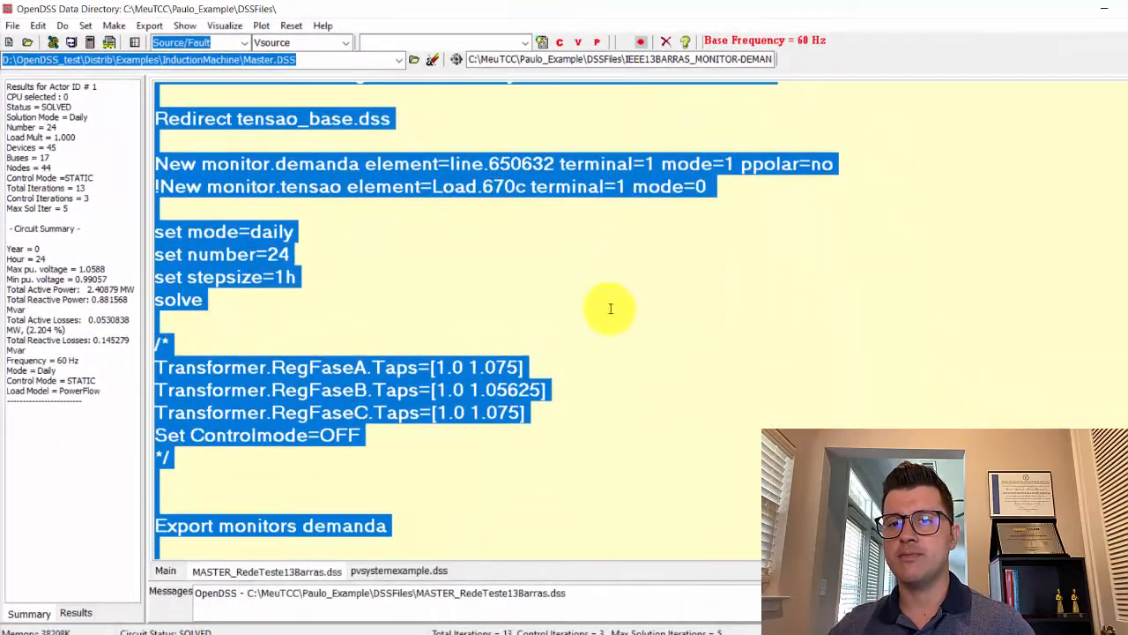
pyautogui.click(535, 458)
pyautogui.moveTo(432, 525); pyautogui.dragTo(111, 521)
pyautogui.press('BackSpace')
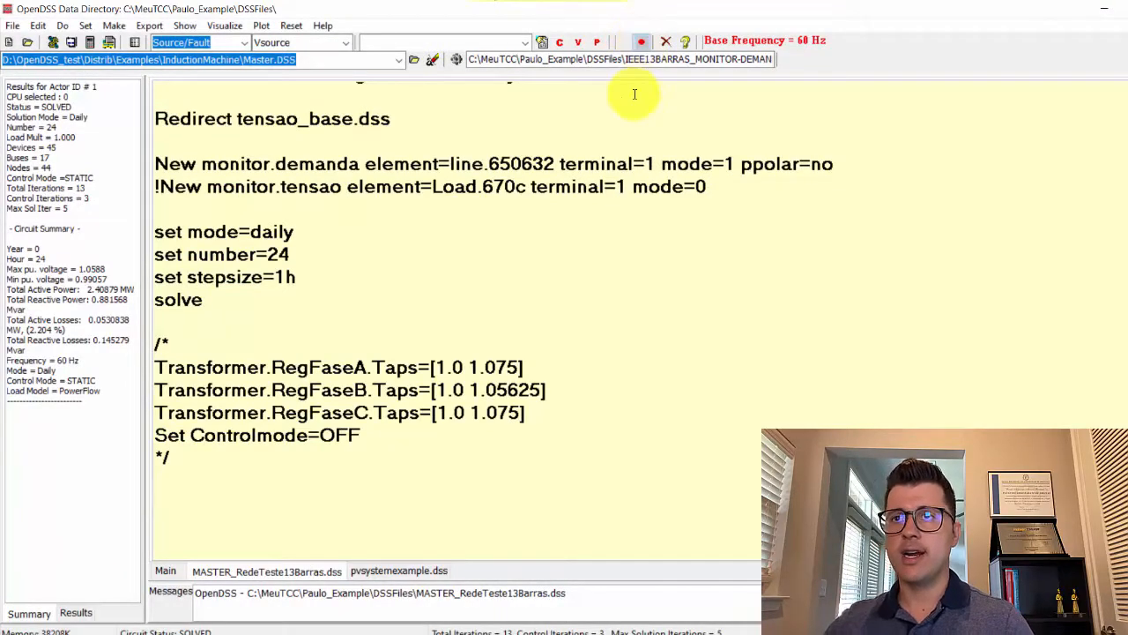
# Plot the demanda monitor's P1, P2 and P3 powers in kW for the case with the PV system disabled.
pyautogui.click(260, 25)
pyautogui.click(290, 61)
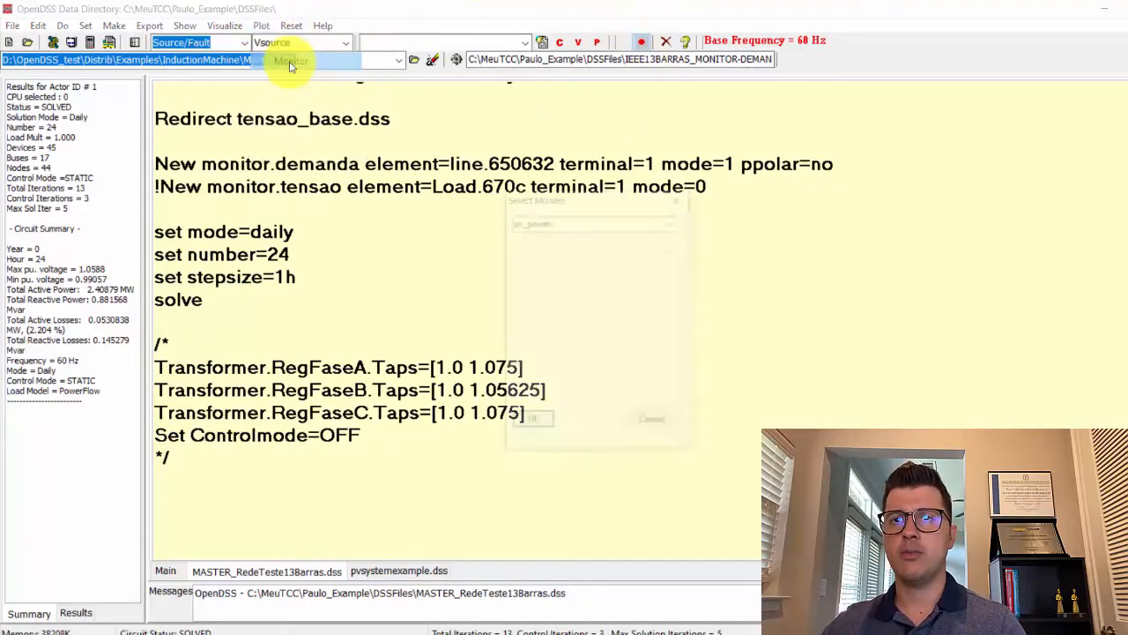
pyautogui.click(671, 222)
pyautogui.click(548, 254)
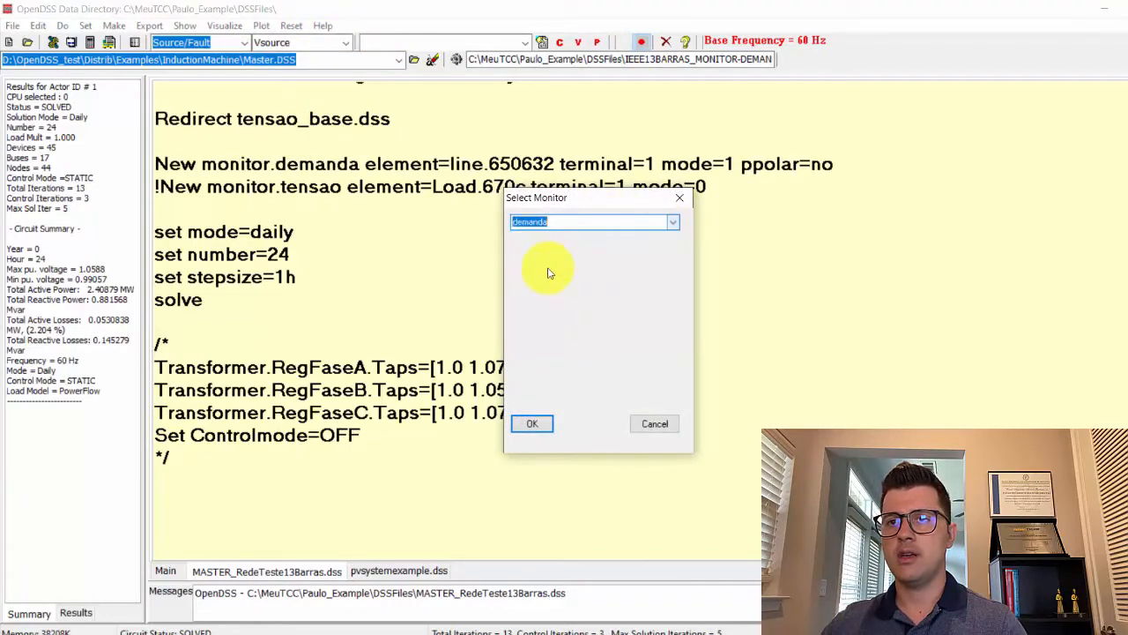
pyautogui.click(531, 426)
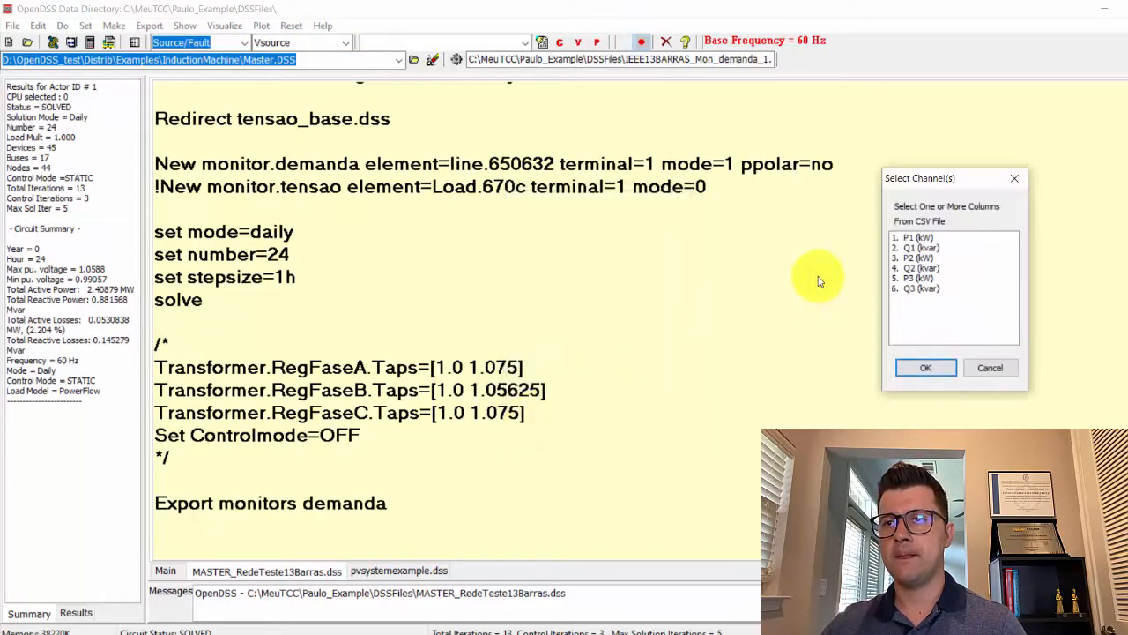
pyautogui.click(917, 238)
pyautogui.keyDown('ctrl'); pyautogui.click(917, 257); pyautogui.keyUp('ctrl')
pyautogui.keyDown('ctrl'); pyautogui.click(918, 277); pyautogui.keyUp('ctrl')
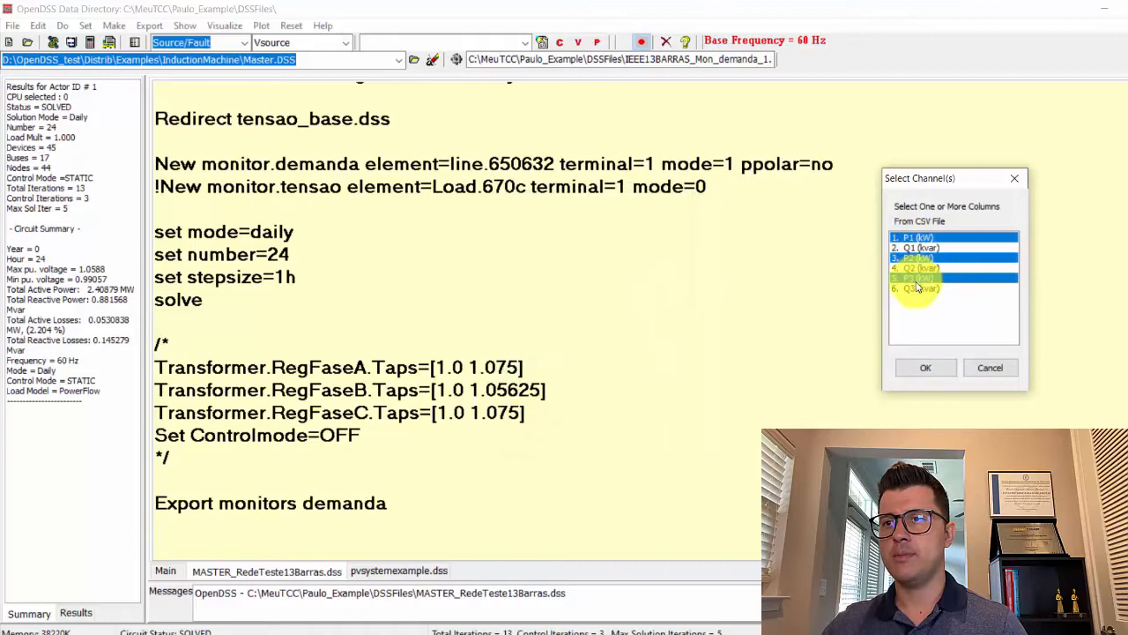
pyautogui.click(940, 368)
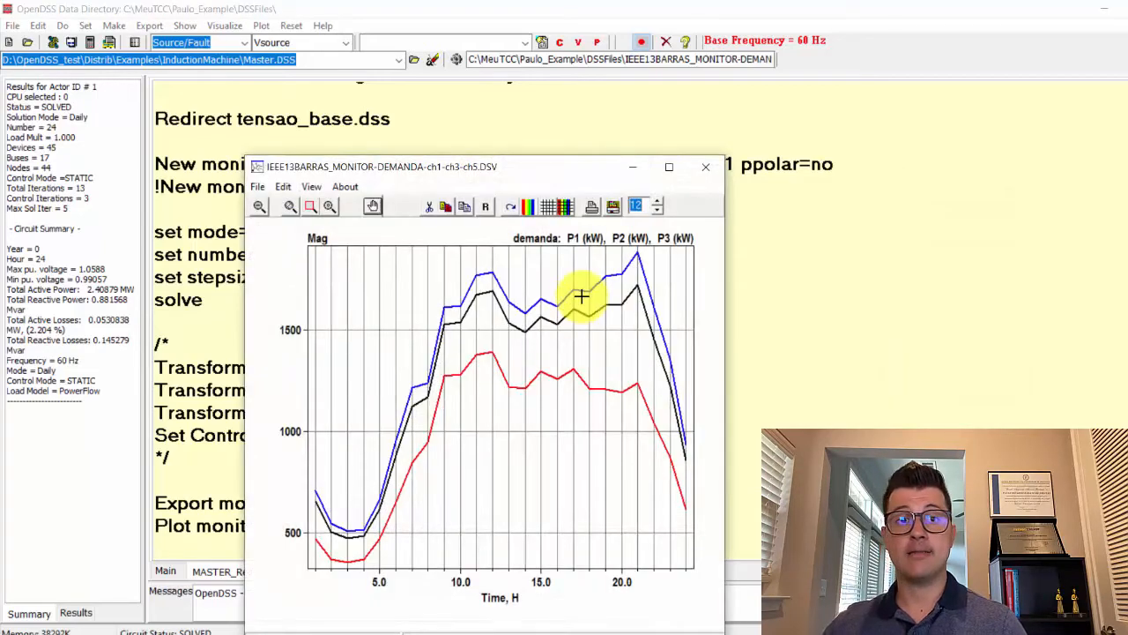
# Bring the demand chart back to the front and move it clear of the script, keeping it open.
pyautogui.click(647, 8)
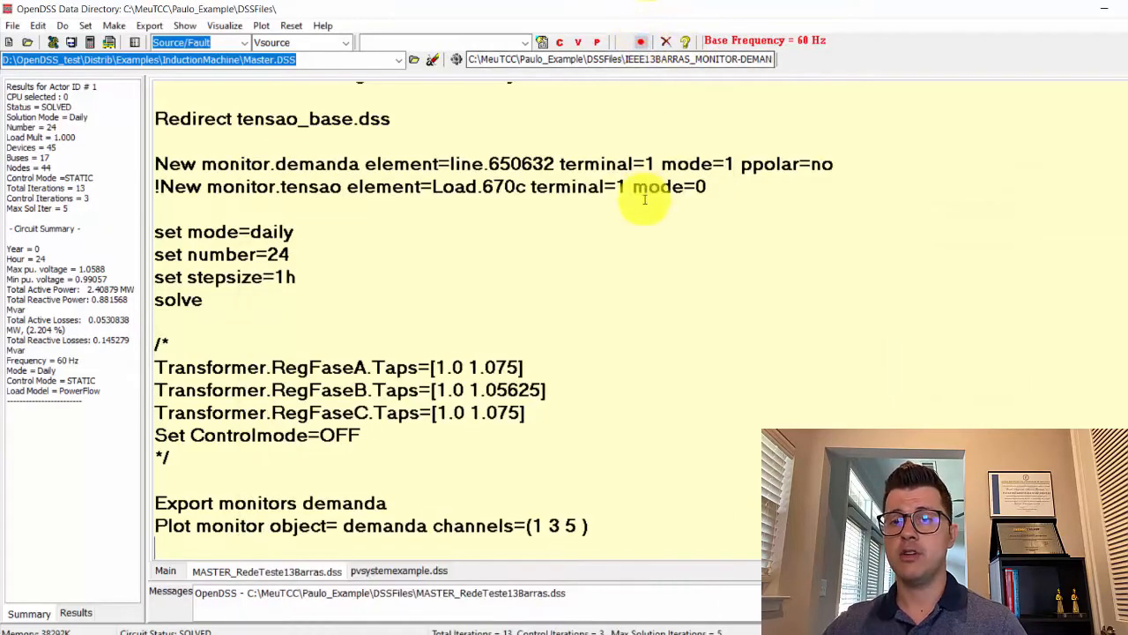
pyautogui.hotkey('alt', 'Tab')
pyautogui.moveTo(559, 177); pyautogui.dragTo(1, 88)
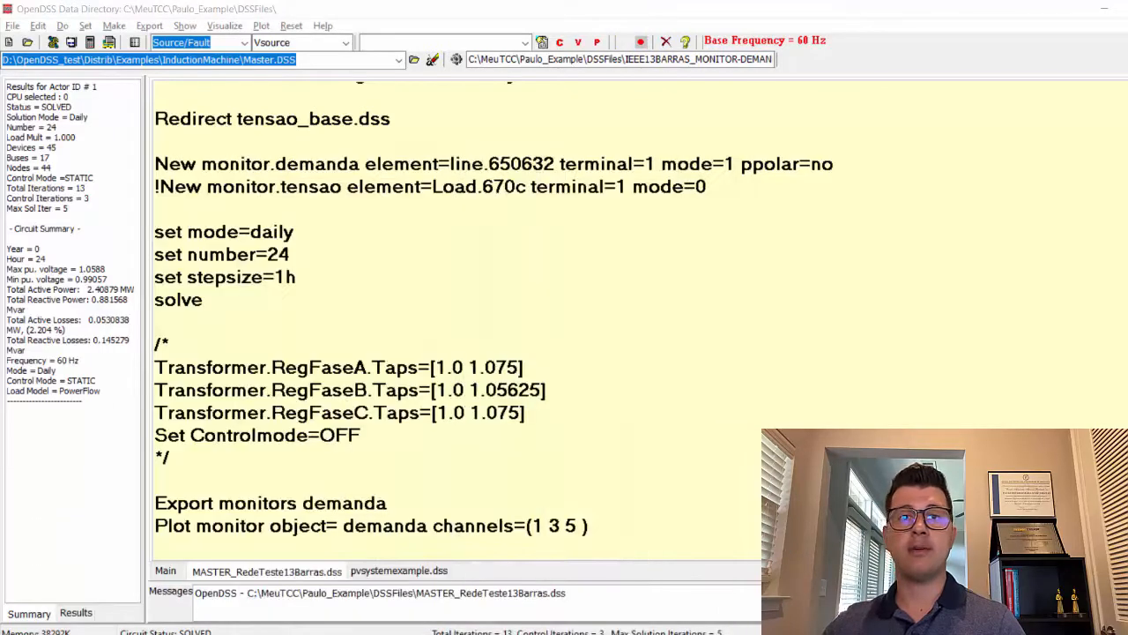
# Set both kVA and Pmpp of PVSystem.PV to 3000 in pvsystemexample.dss.
pyautogui.scroll(4, 900, 408)
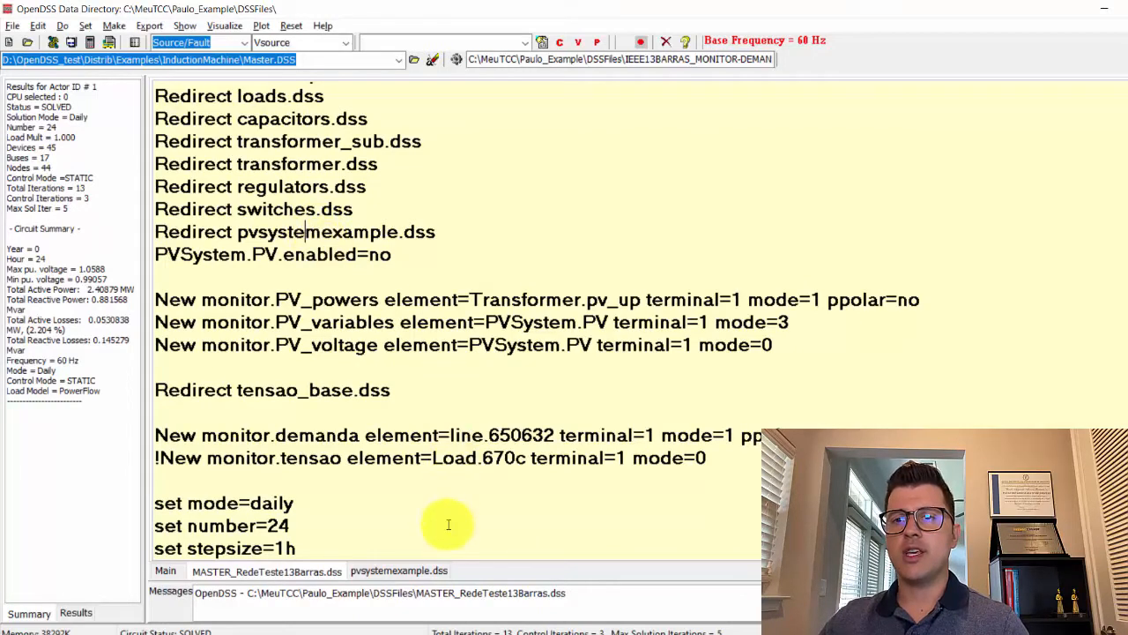
pyautogui.click(407, 573)
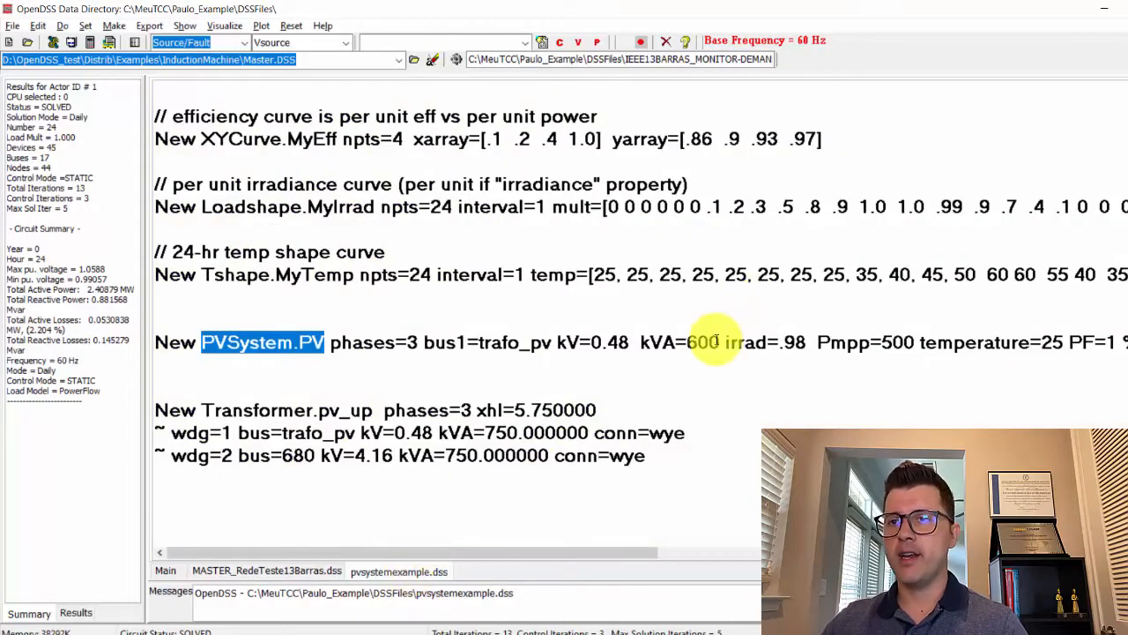
pyautogui.moveTo(722, 342); pyautogui.dragTo(699, 342)
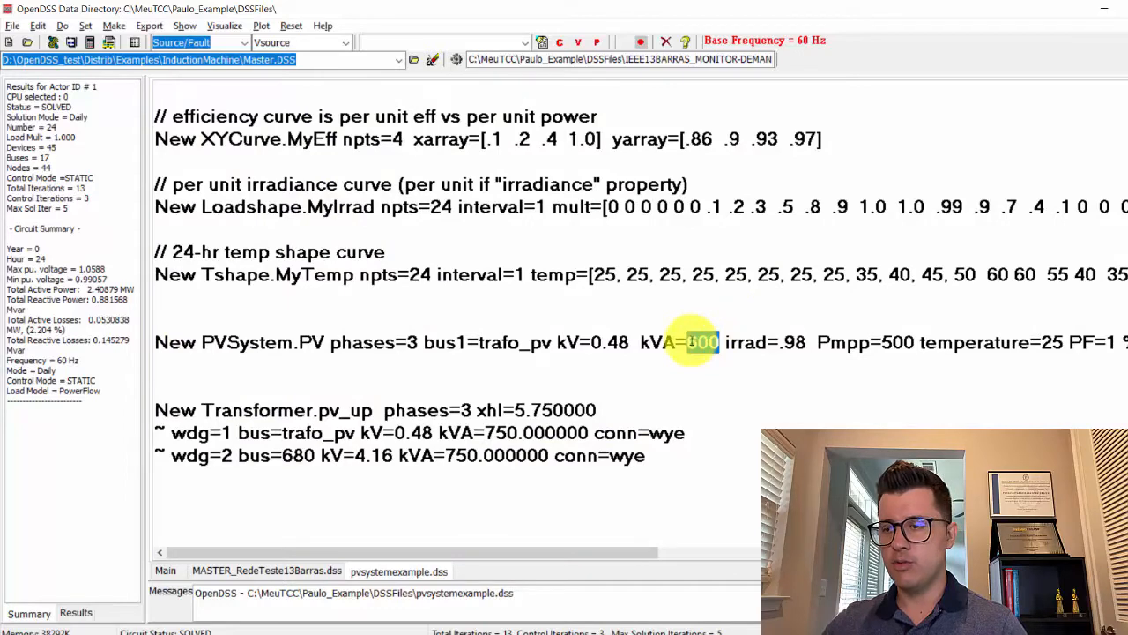
pyautogui.write('3000')
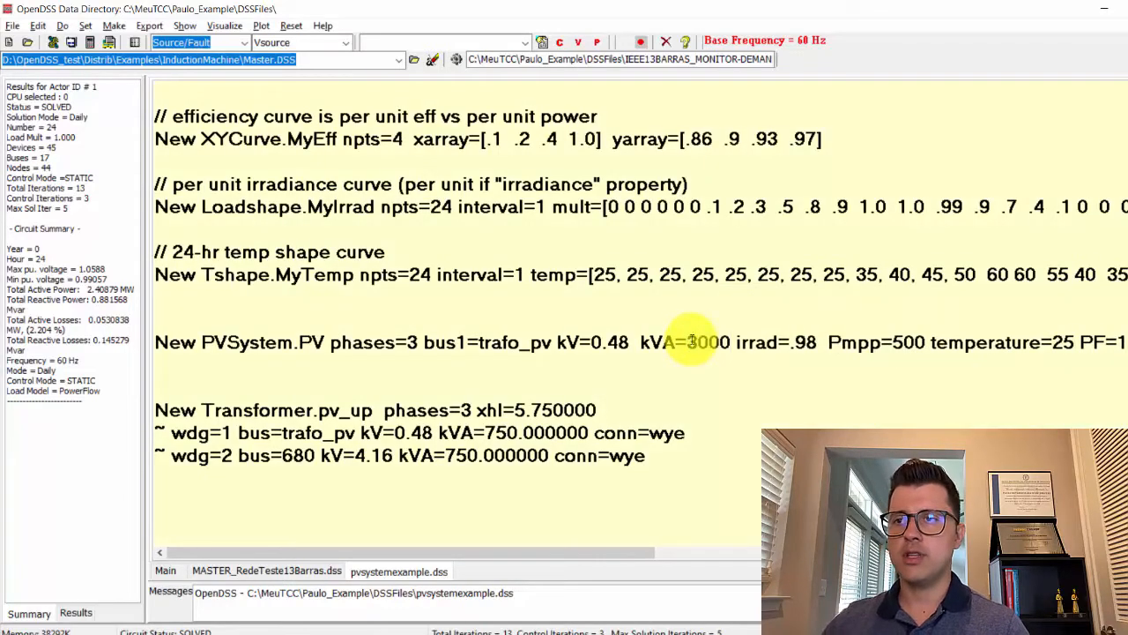
pyautogui.click(926, 342)
pyautogui.press('BackSpace')
pyautogui.press('BackSpace')
pyautogui.press('BackSpace')
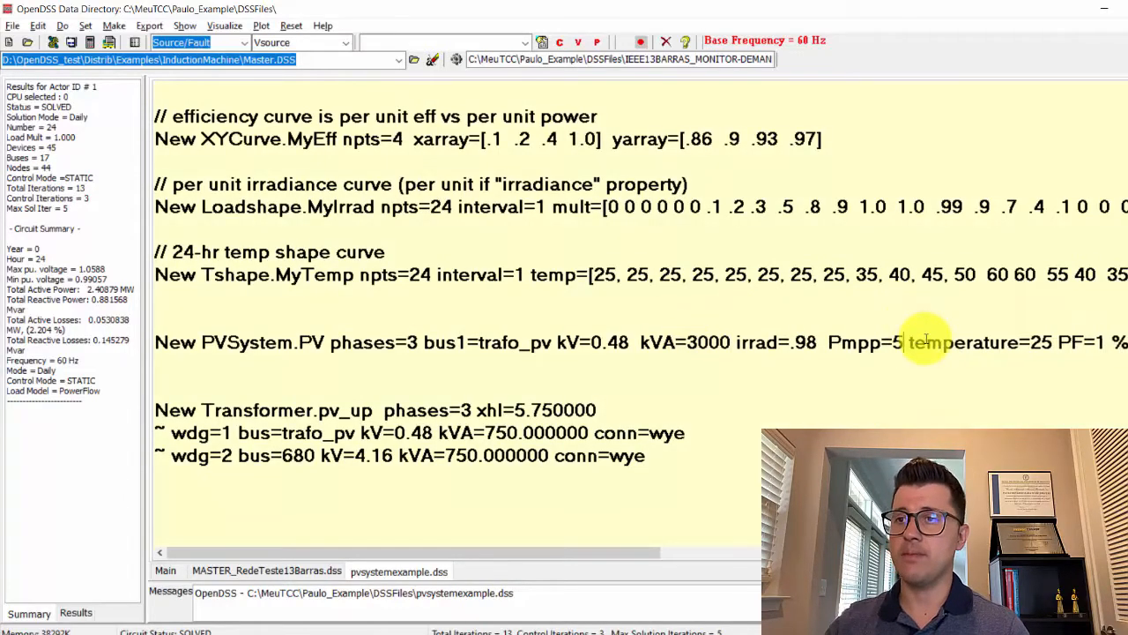
pyautogui.write('3000')
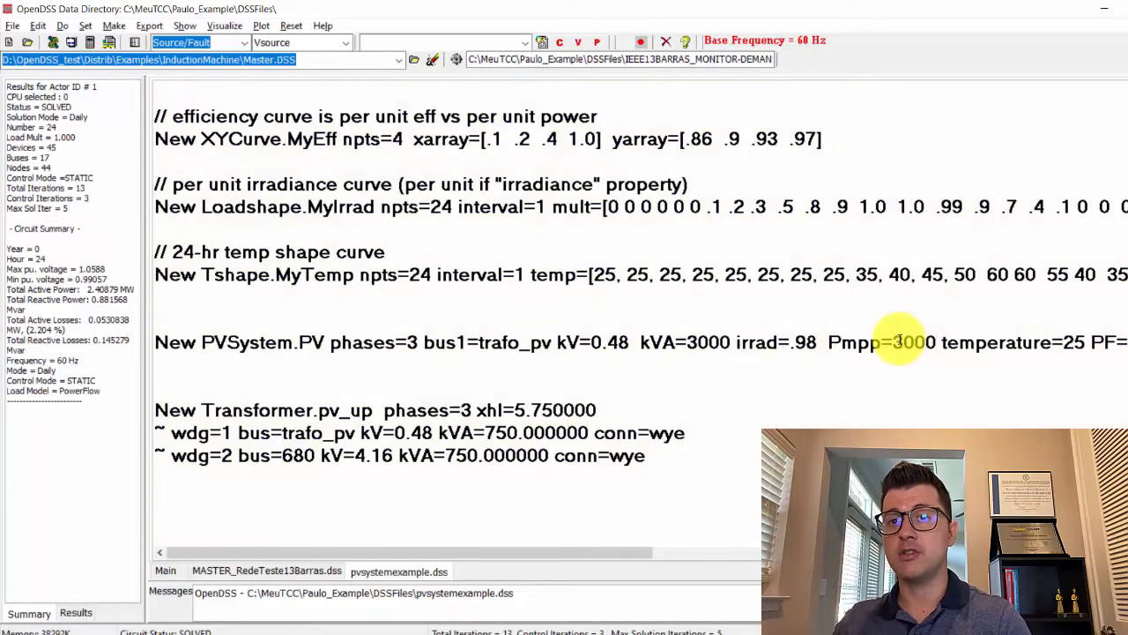
# Change the PV line in the master script to PVSystem.PV.enabled=yes and run the whole script.
pyautogui.click(264, 571)
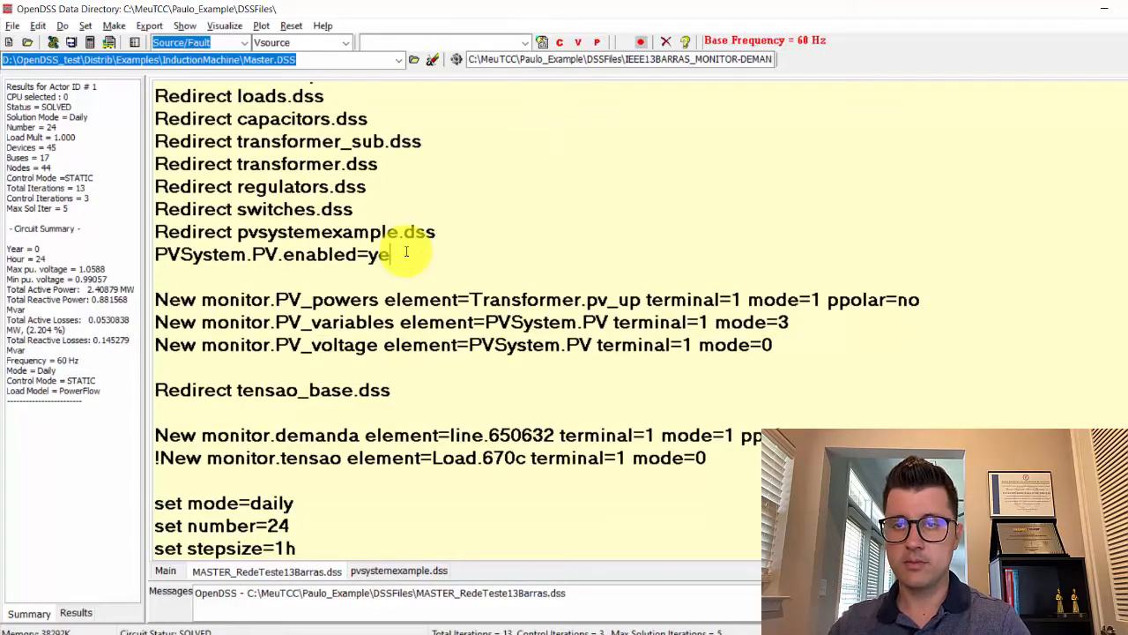
pyautogui.hotkey('ctrl', 'a')
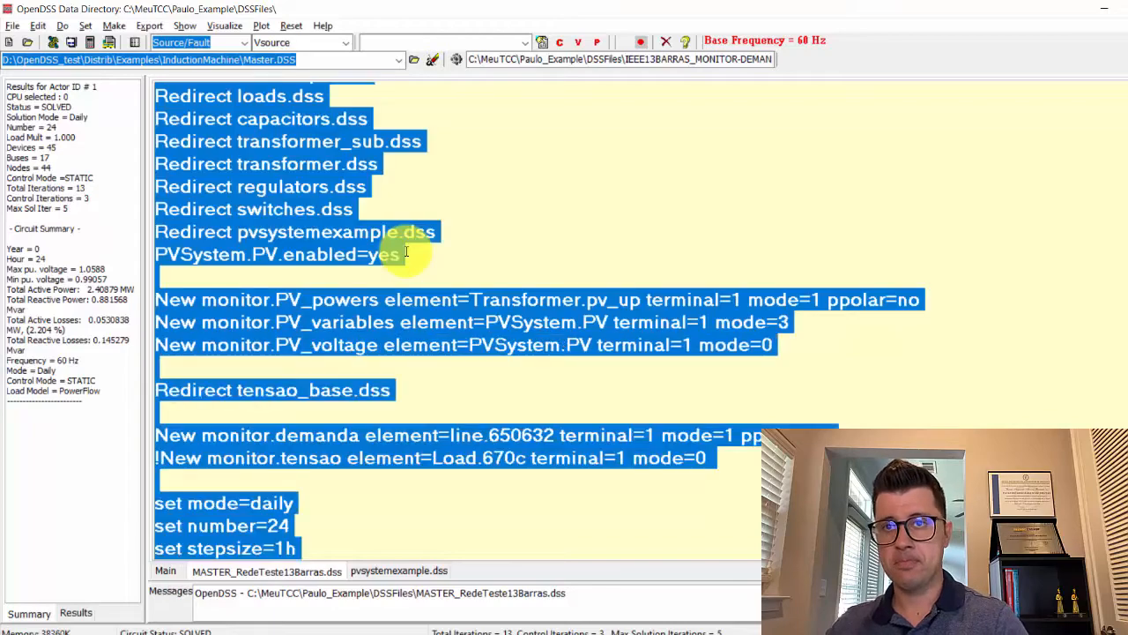
pyautogui.hotkey('ctrl', 'd')
# Arrange the demand charts without and with PV side by side, compare them, and close the charts.
pyautogui.moveTo(507, 181); pyautogui.dragTo(895, 114)
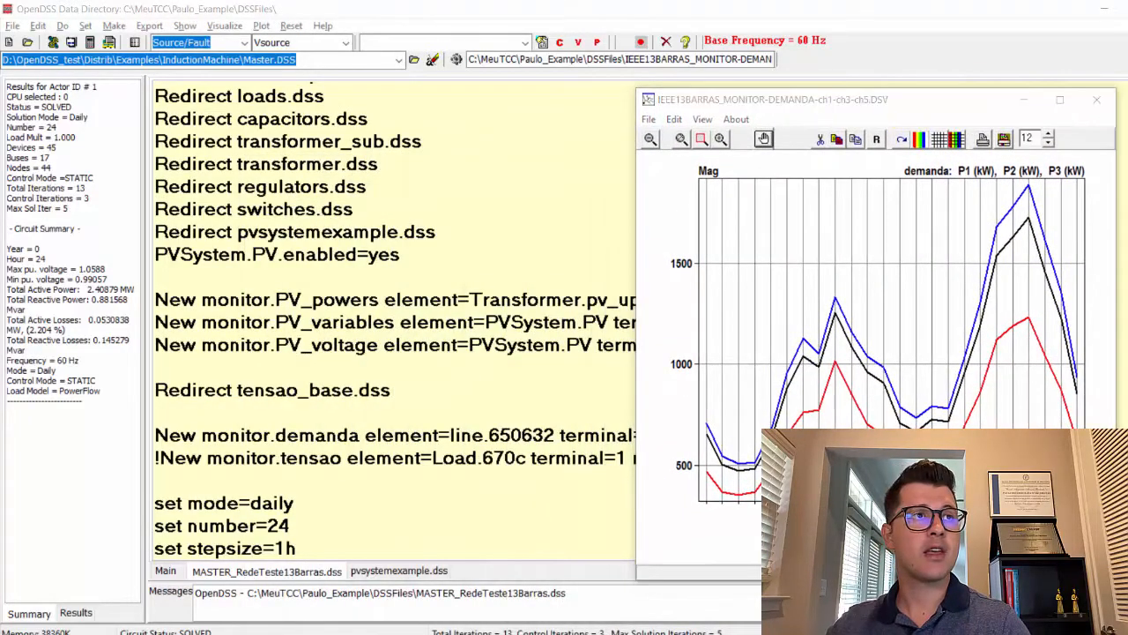
pyautogui.moveTo(0, 150); pyautogui.dragTo(386, 109)
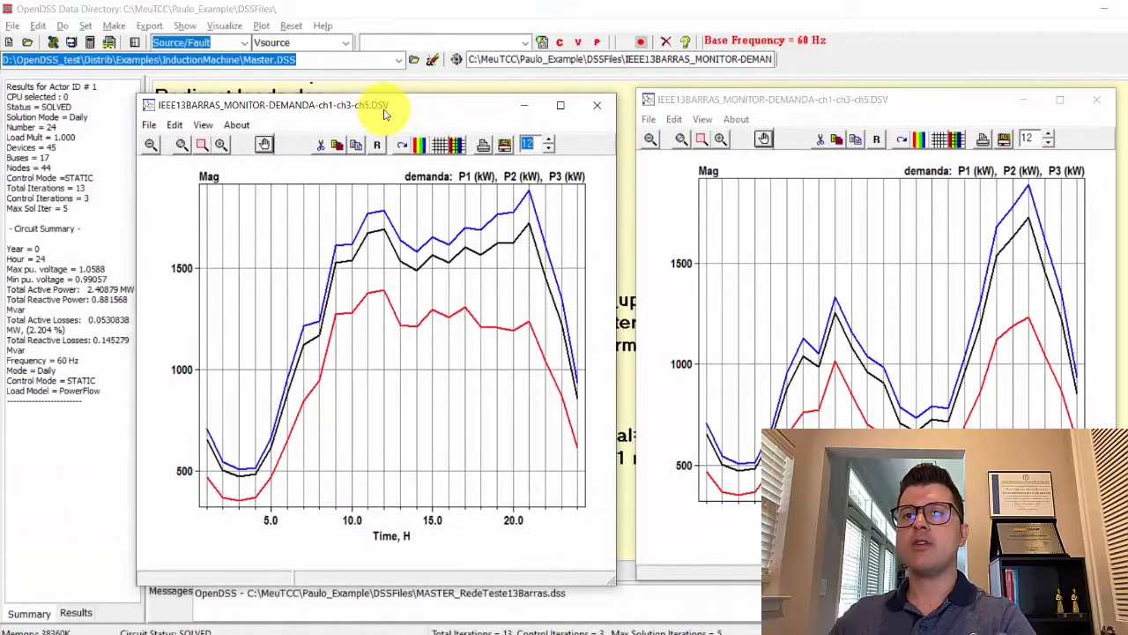
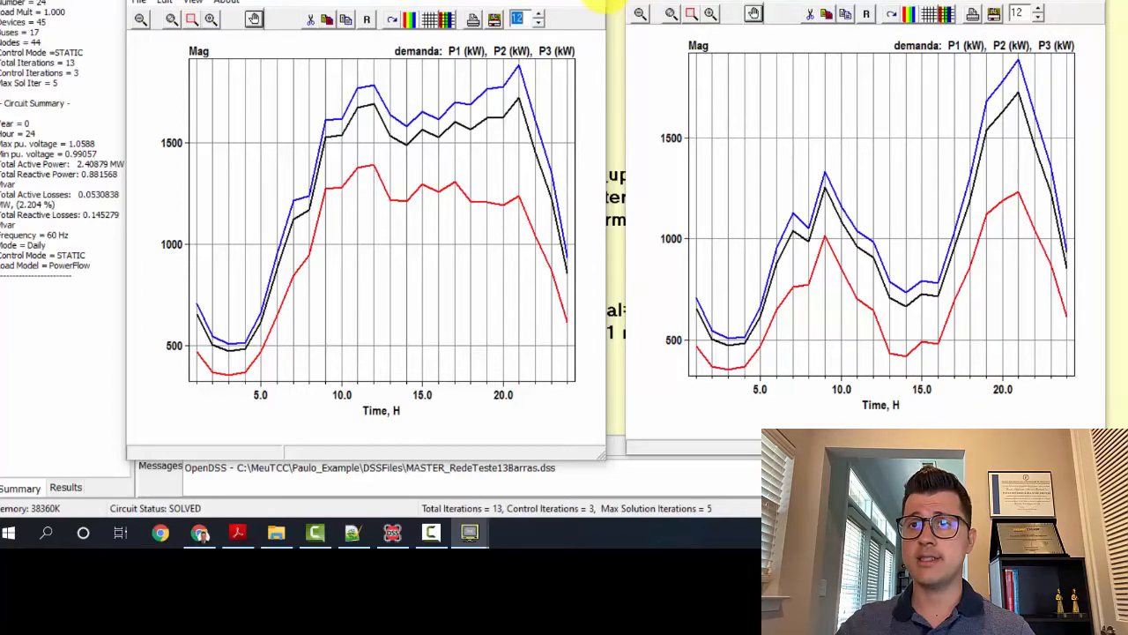
pyautogui.click(597, 2)
# Show the energy meter values report for the PV-enabled run, look through its registers, and move it aside.
pyautogui.hotkey('ctrl', 'a')
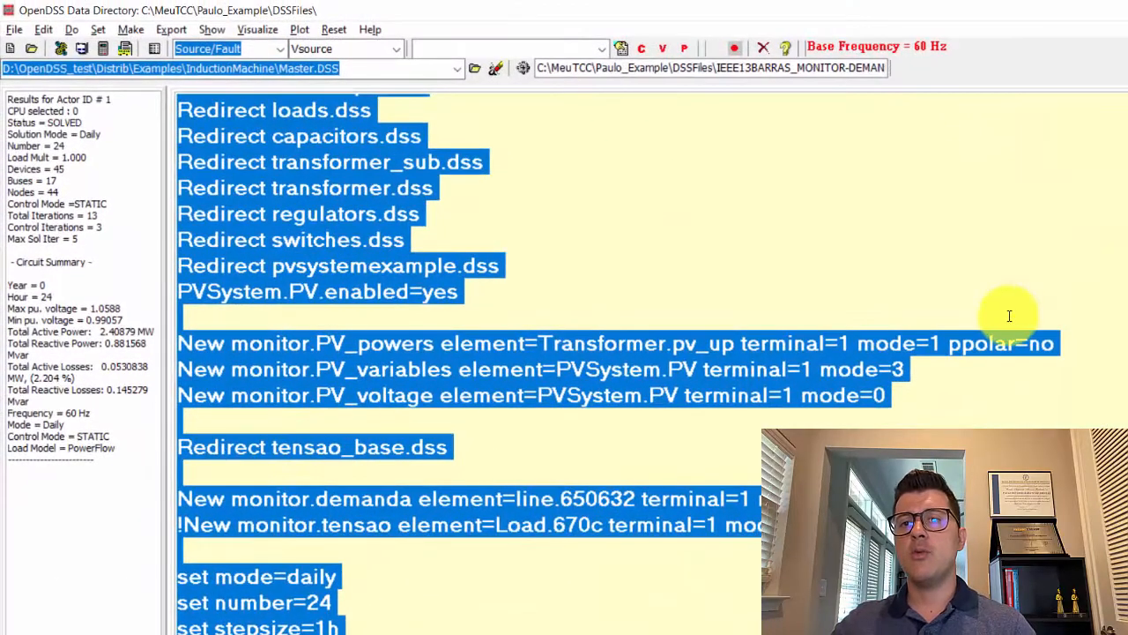
pyautogui.scroll(-2, 1010, 316)
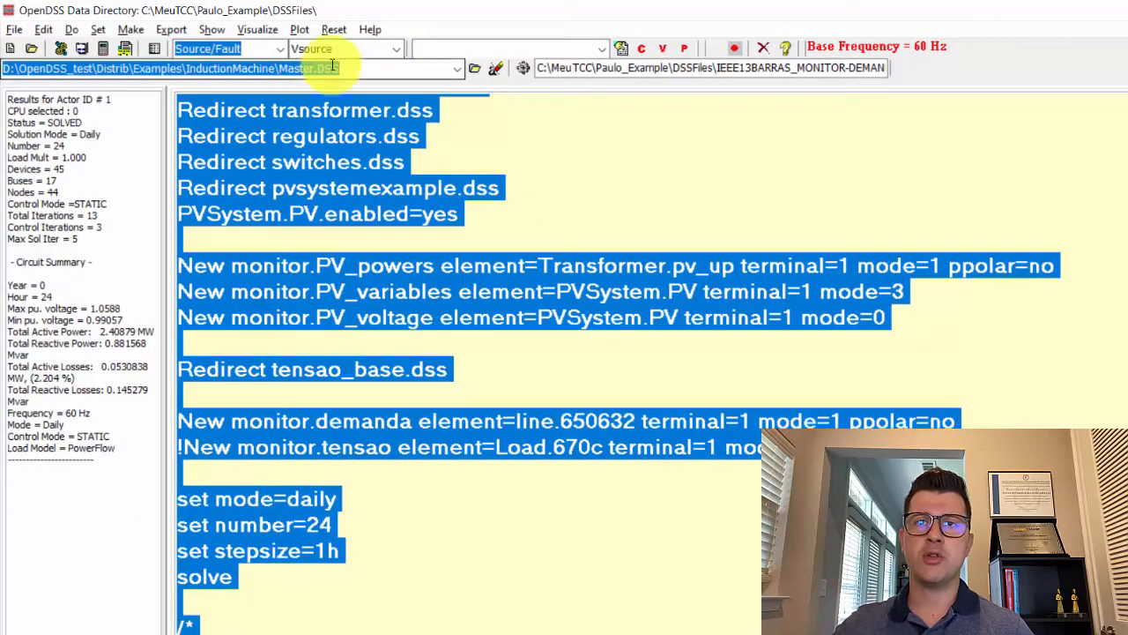
pyautogui.click(516, 215)
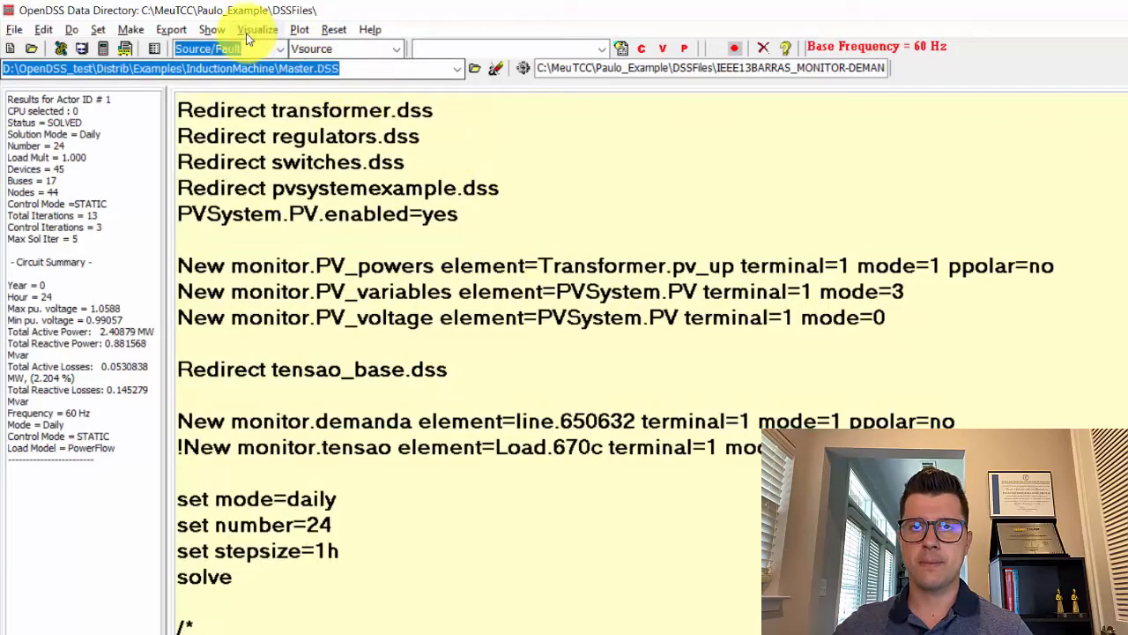
pyautogui.click(216, 31)
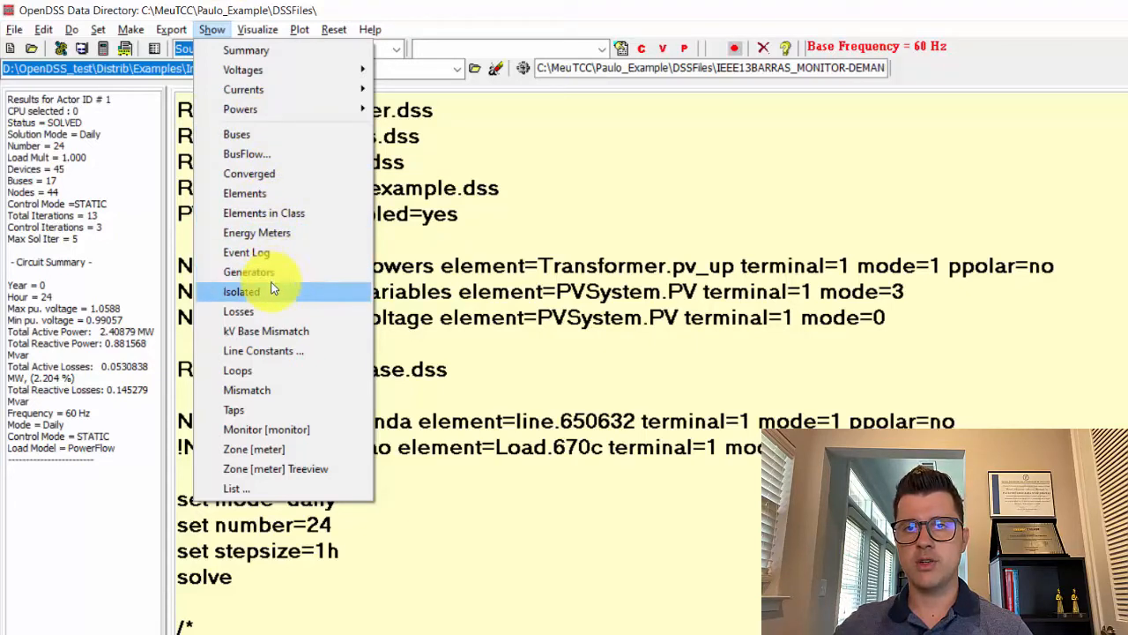
pyautogui.click(269, 234)
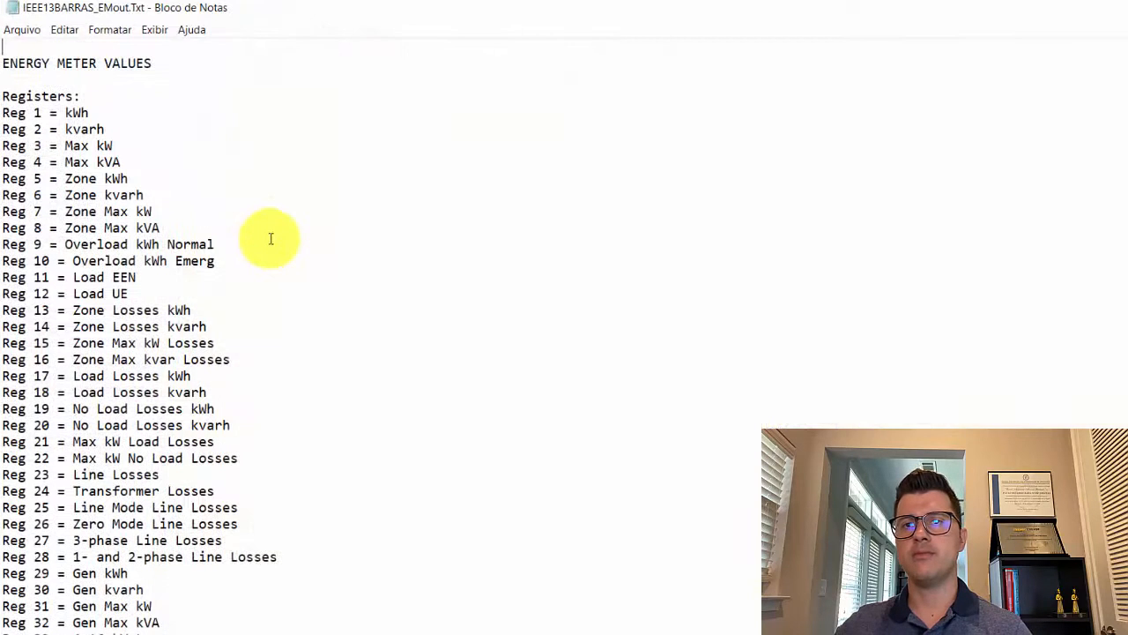
pyautogui.scroll(-10, 408, 255)
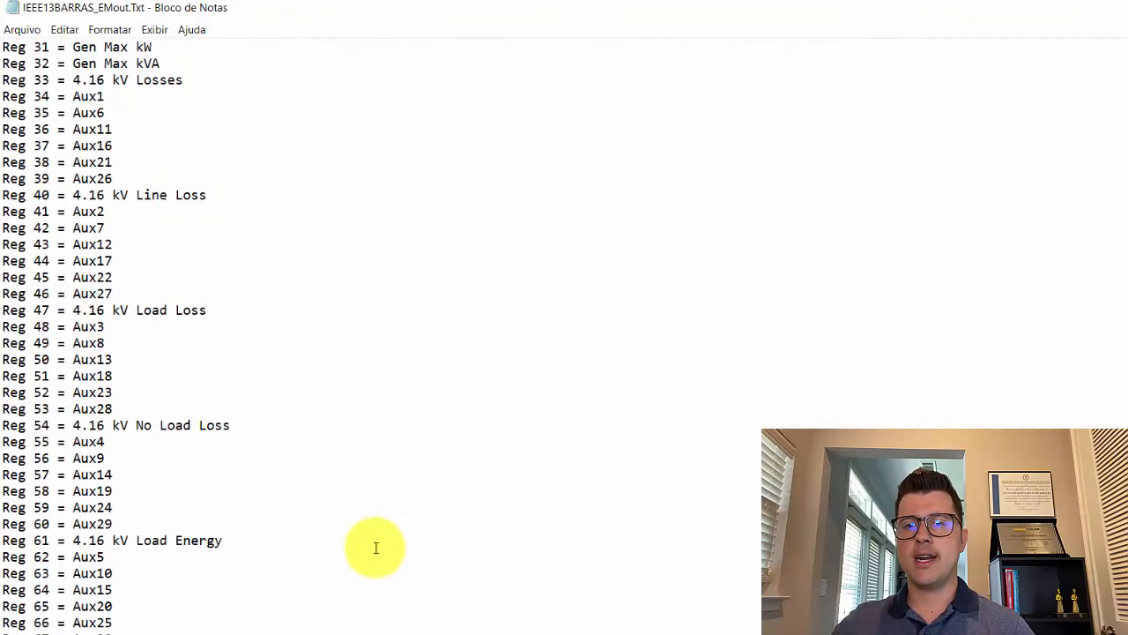
pyautogui.moveTo(696, 8); pyautogui.dragTo(660, 61)
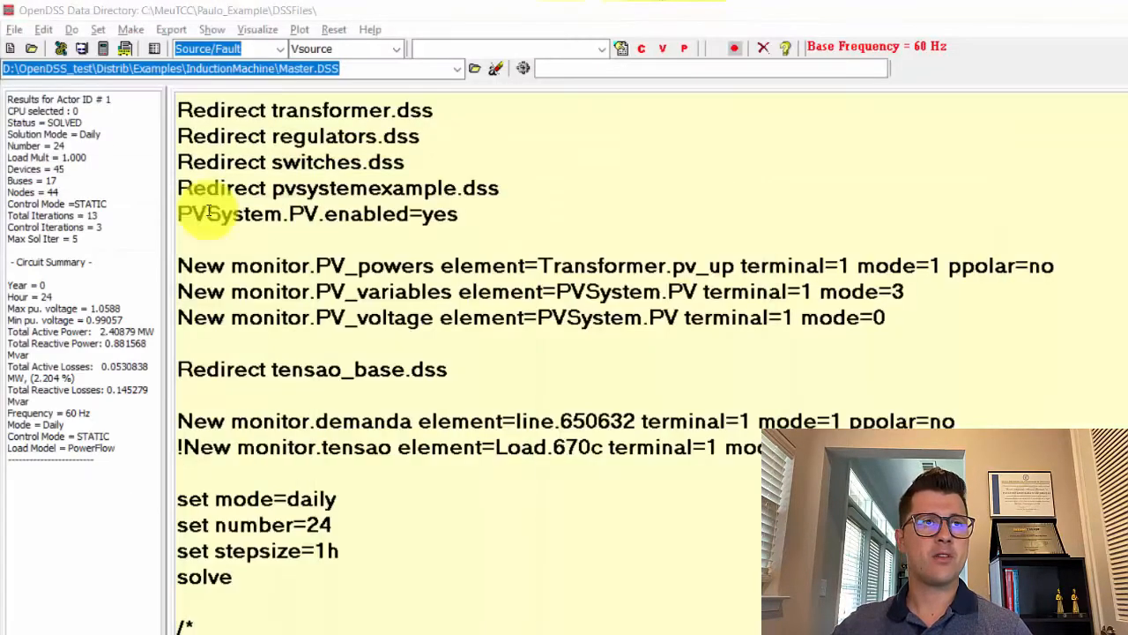
# Change the PV line in the master script to PVSystem.PV.enabled=no.
pyautogui.click(489, 223)
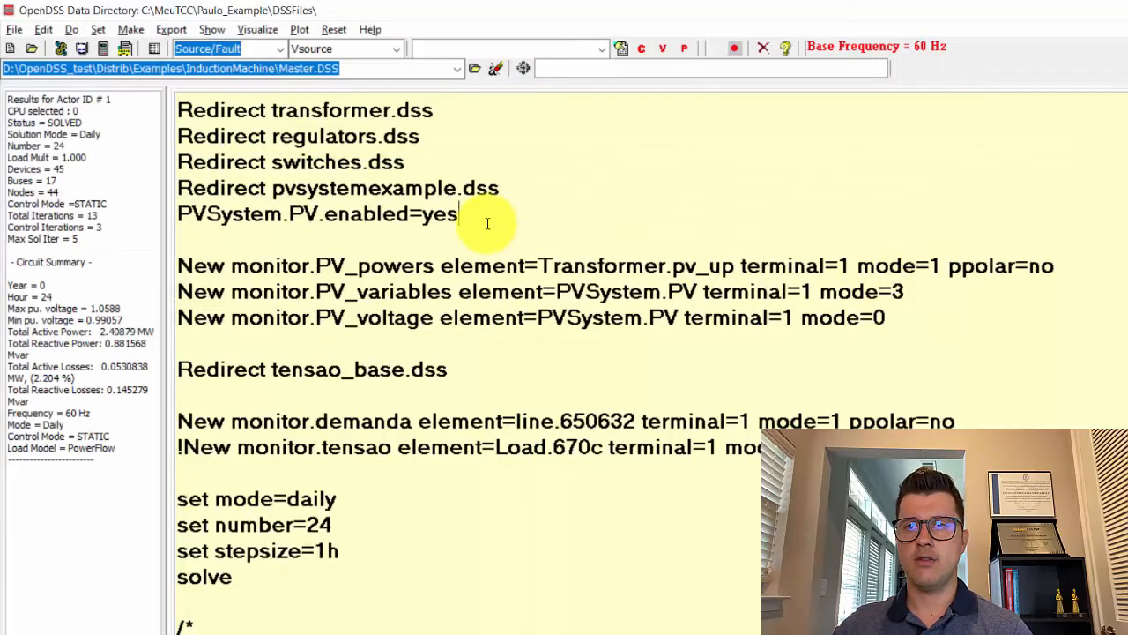
pyautogui.press('BackSpace')
pyautogui.press('BackSpace')
pyautogui.press('BackSpace')
pyautogui.write('no')
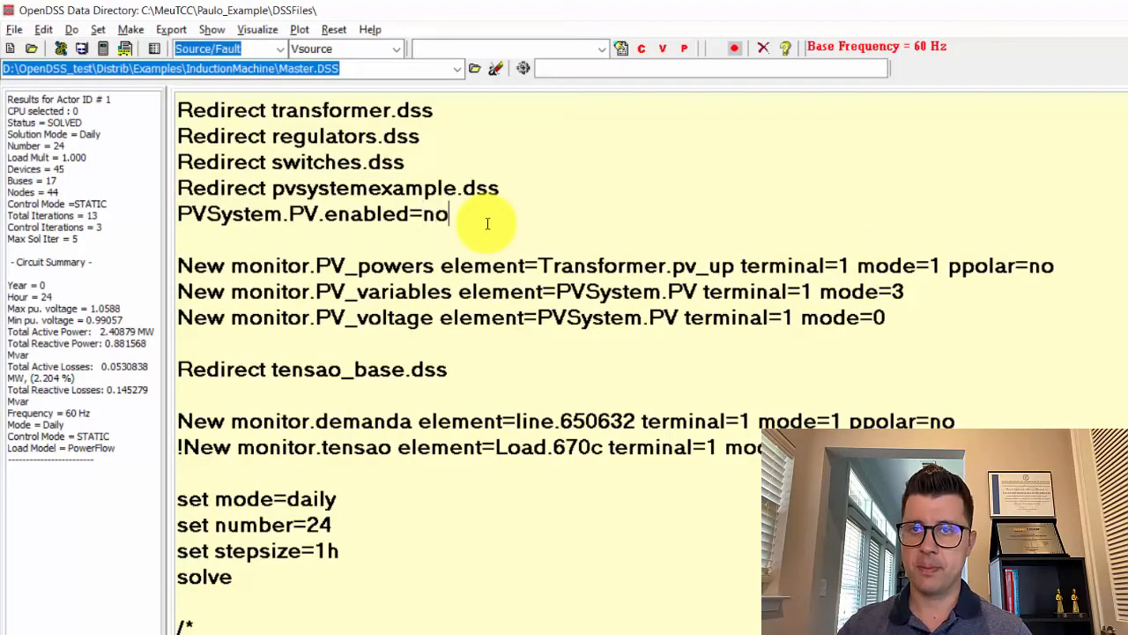
# Run the entire master script with the PV system disabled and close the demand chart.
pyautogui.hotkey('ctrl', 'a')
pyautogui.hotkey('ctrl', 'd')
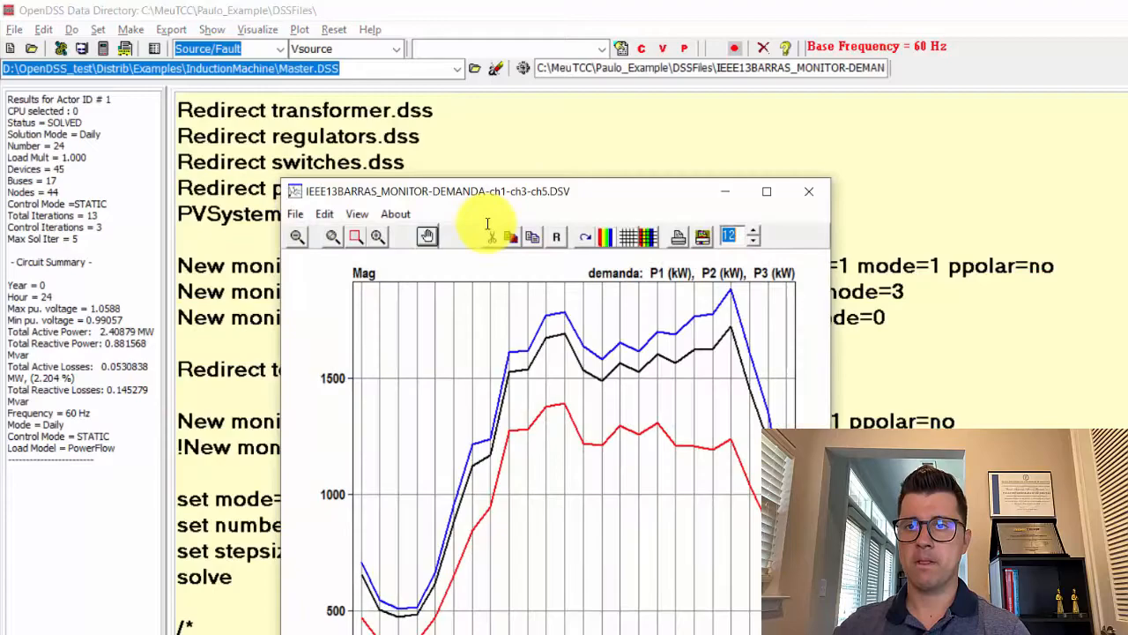
pyautogui.click(809, 193)
# Show the energy meter values report for the PV-disabled run and place it beside the PV-enabled report to compare registers.
pyautogui.click(208, 30)
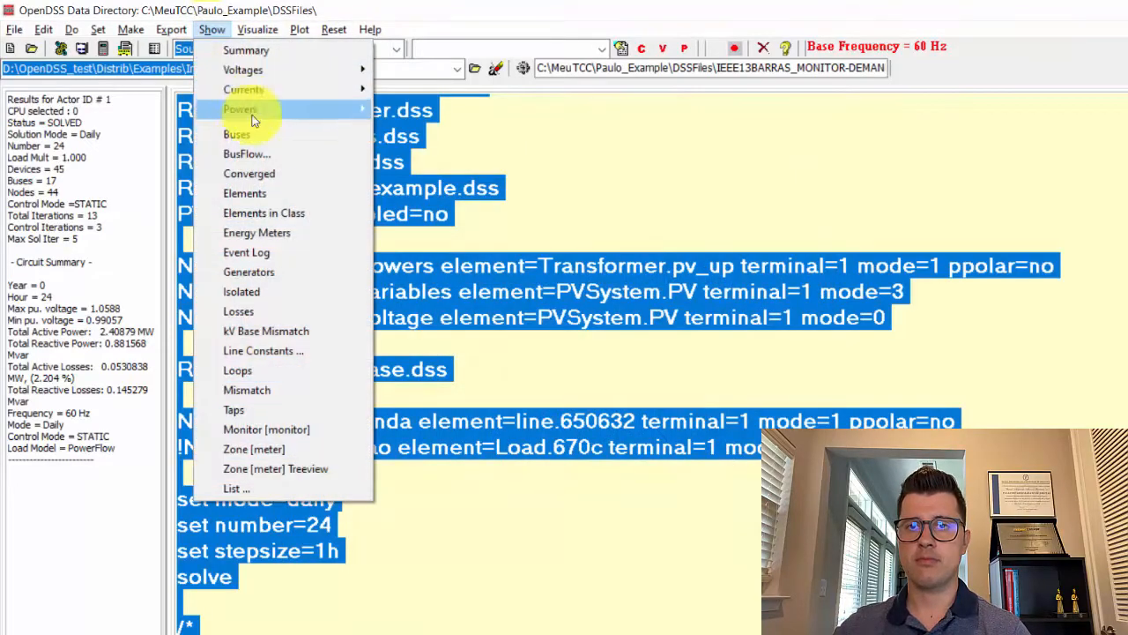
pyautogui.click(239, 234)
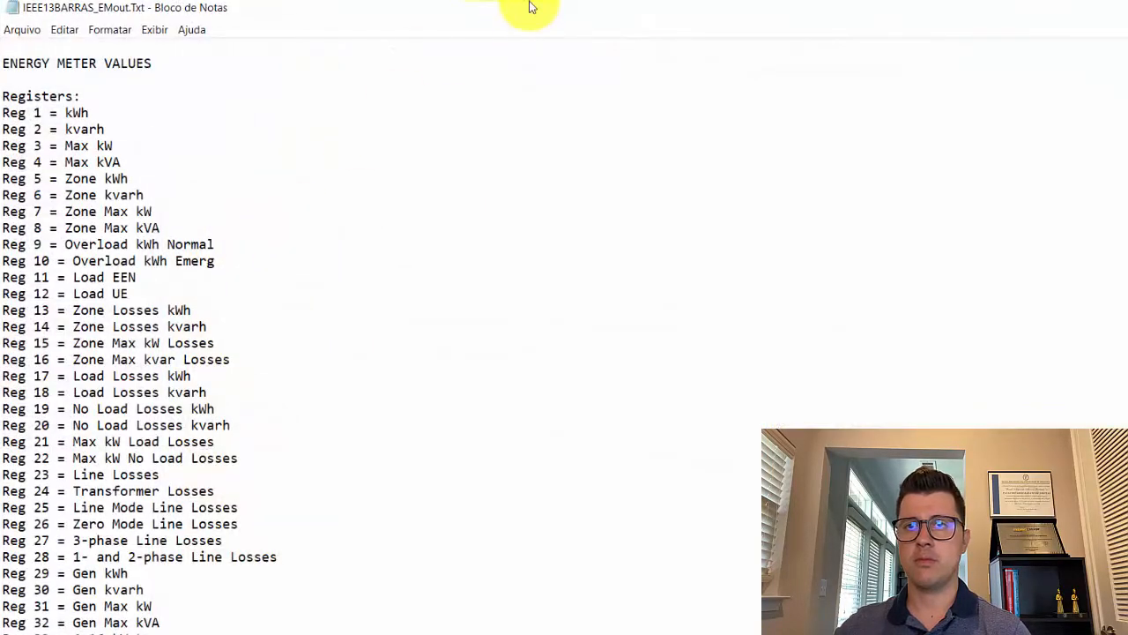
pyautogui.moveTo(534, 9); pyautogui.dragTo(1127, 2)
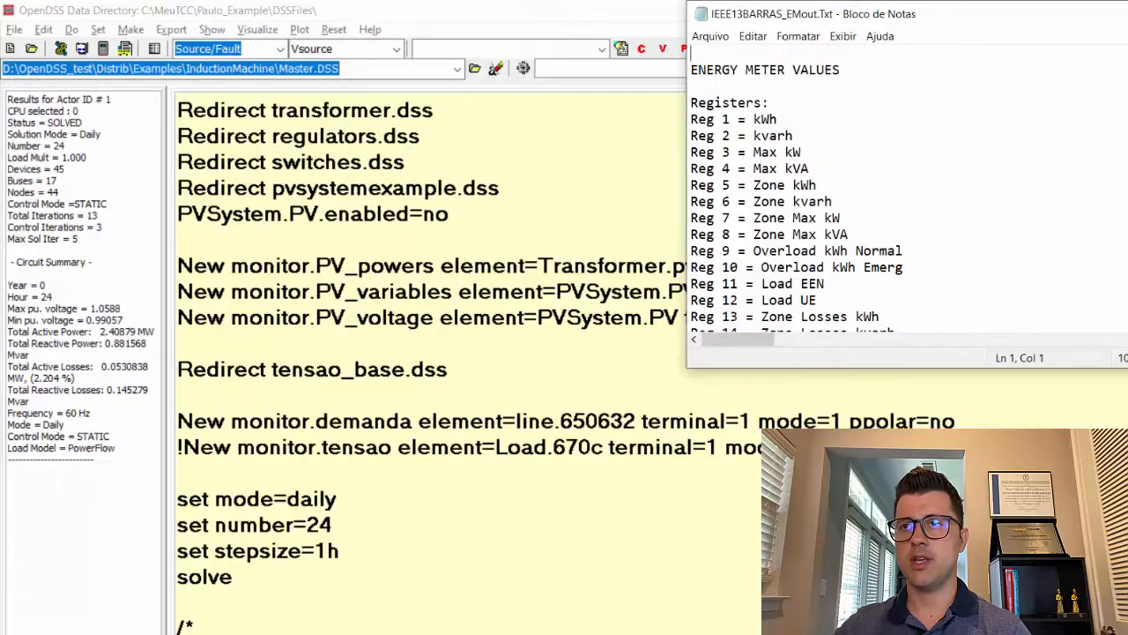
pyautogui.moveTo(1121, 369); pyautogui.dragTo(1121, 617)
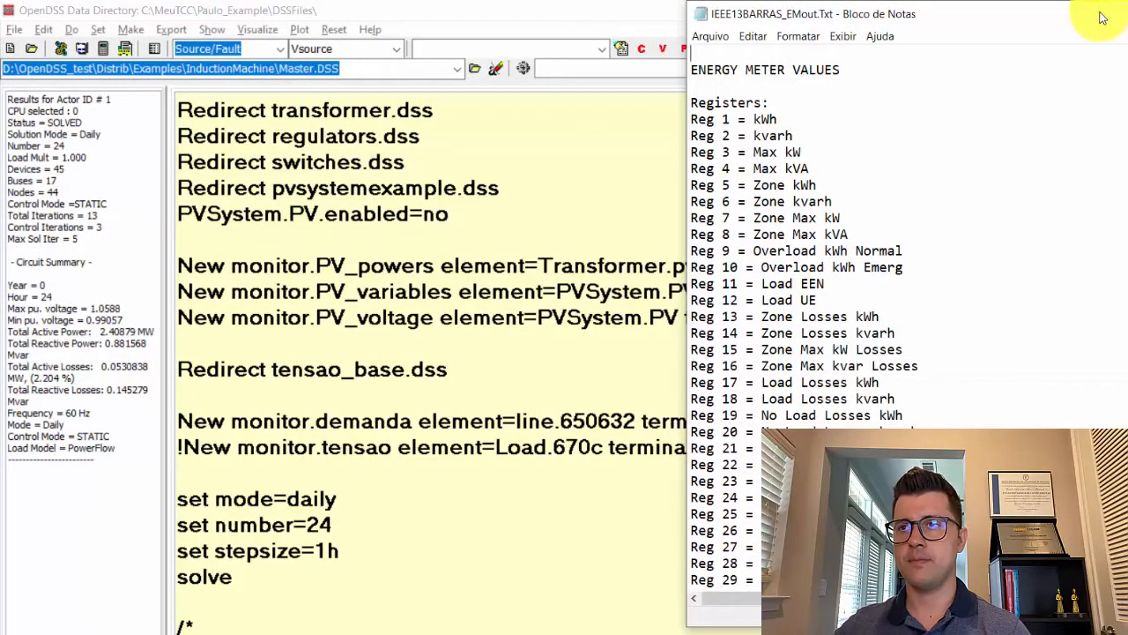
pyautogui.moveTo(1100, 16); pyautogui.dragTo(1127, 280)
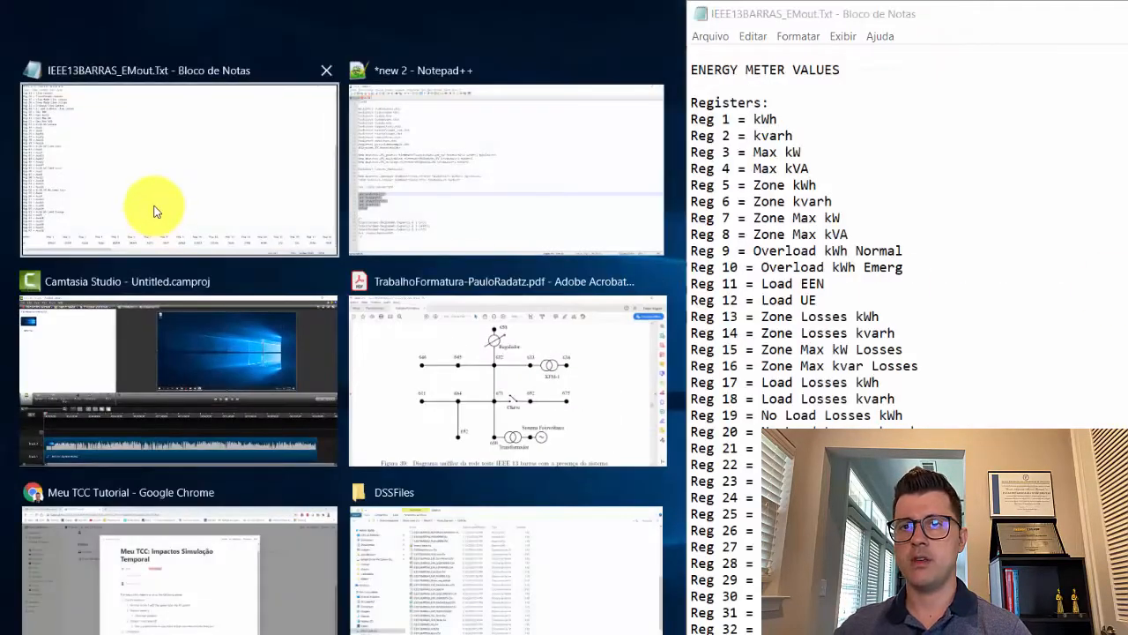
pyautogui.click(153, 212)
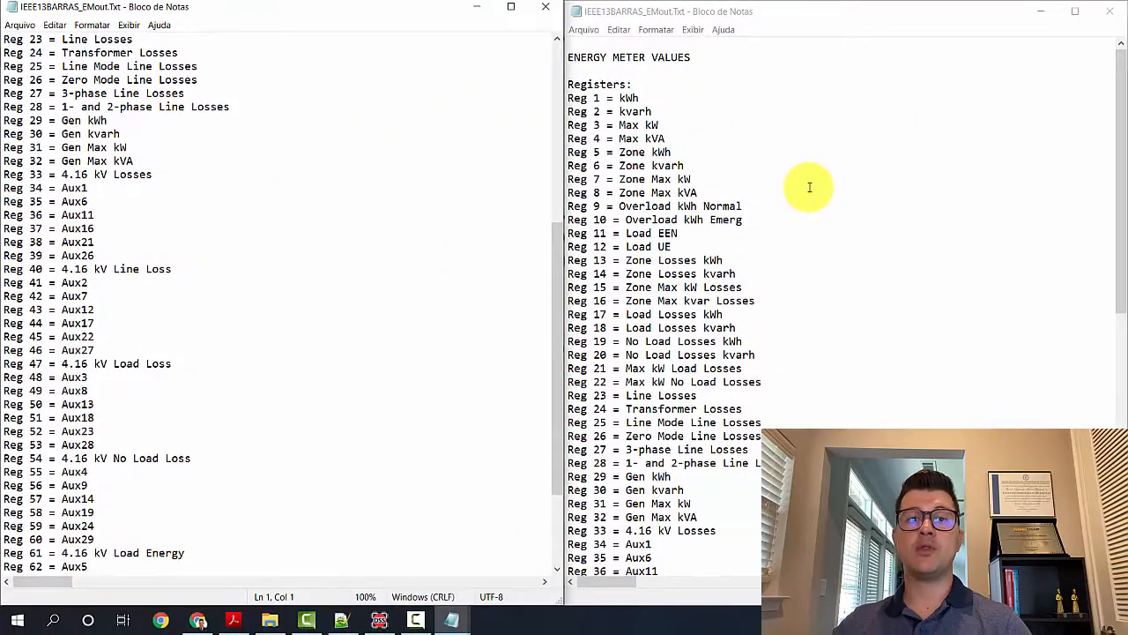
pyautogui.scroll(-4, 76, 282)
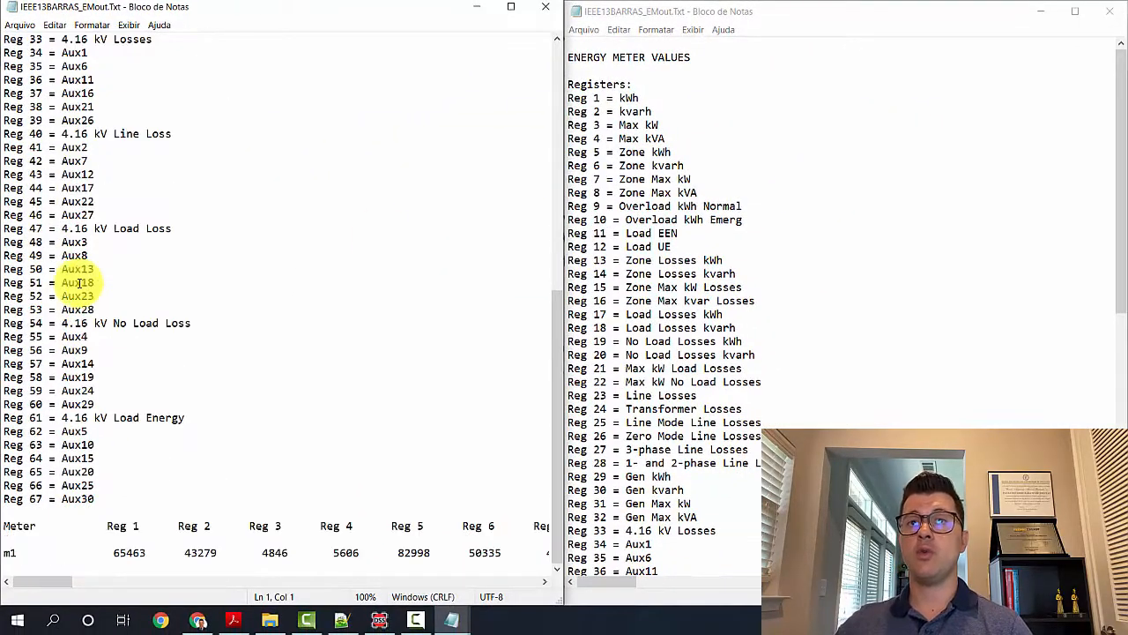
# Compare the Reg 1 and Reg 5 values of meter m1 between the PV-enabled and PV-disabled reports, highlighting each value.
pyautogui.scroll(-10, 846, 343)
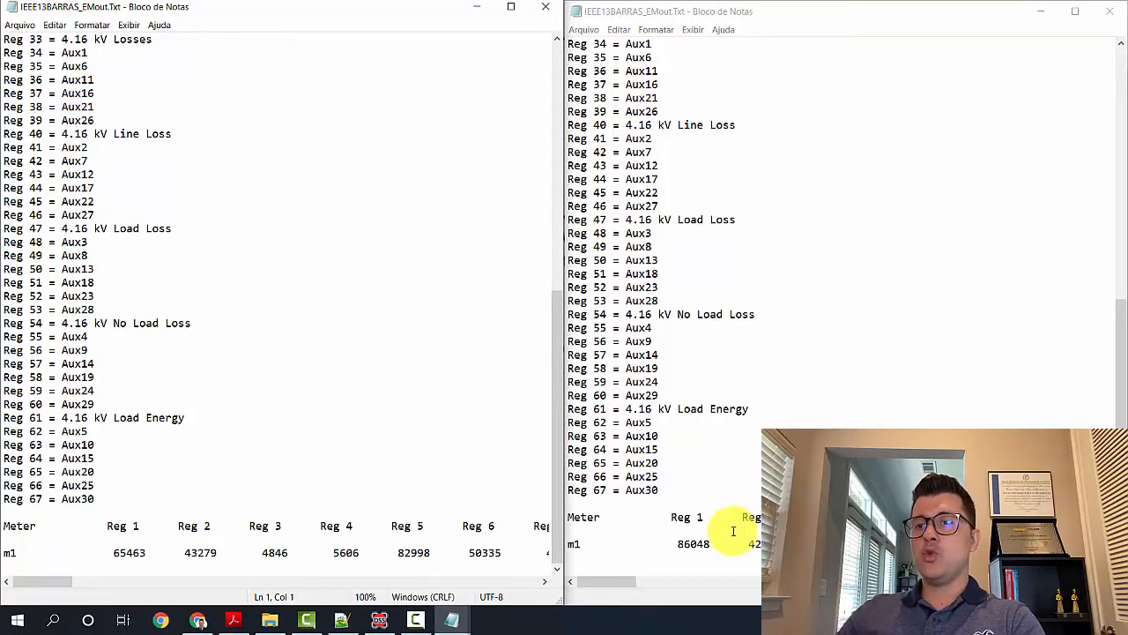
pyautogui.moveTo(713, 543); pyautogui.dragTo(680, 544)
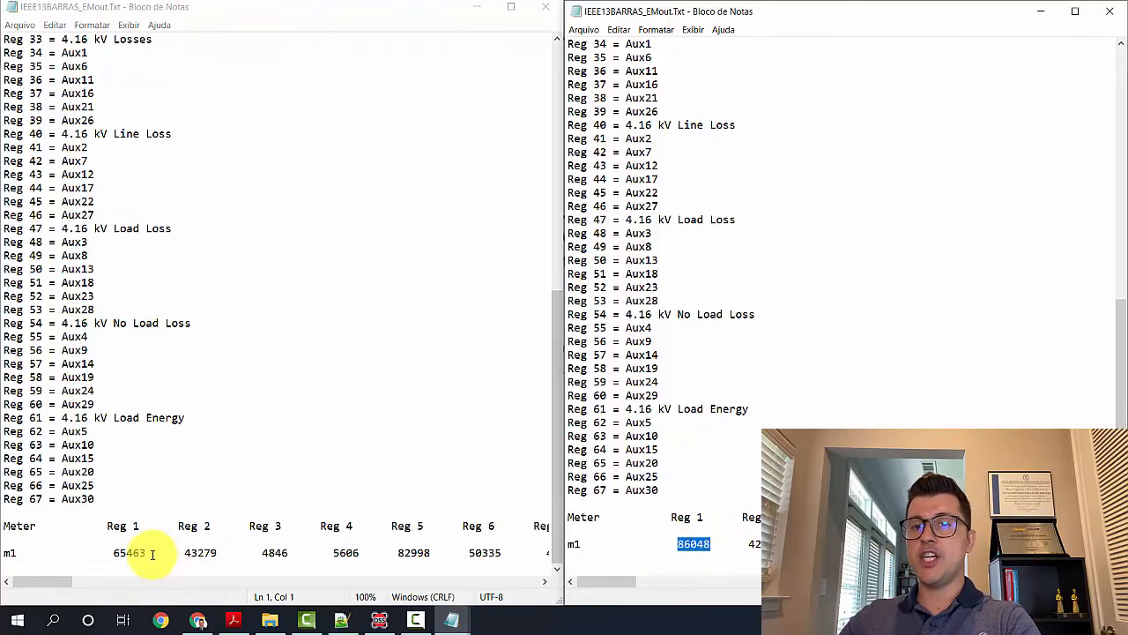
pyautogui.moveTo(146, 551); pyautogui.dragTo(112, 553)
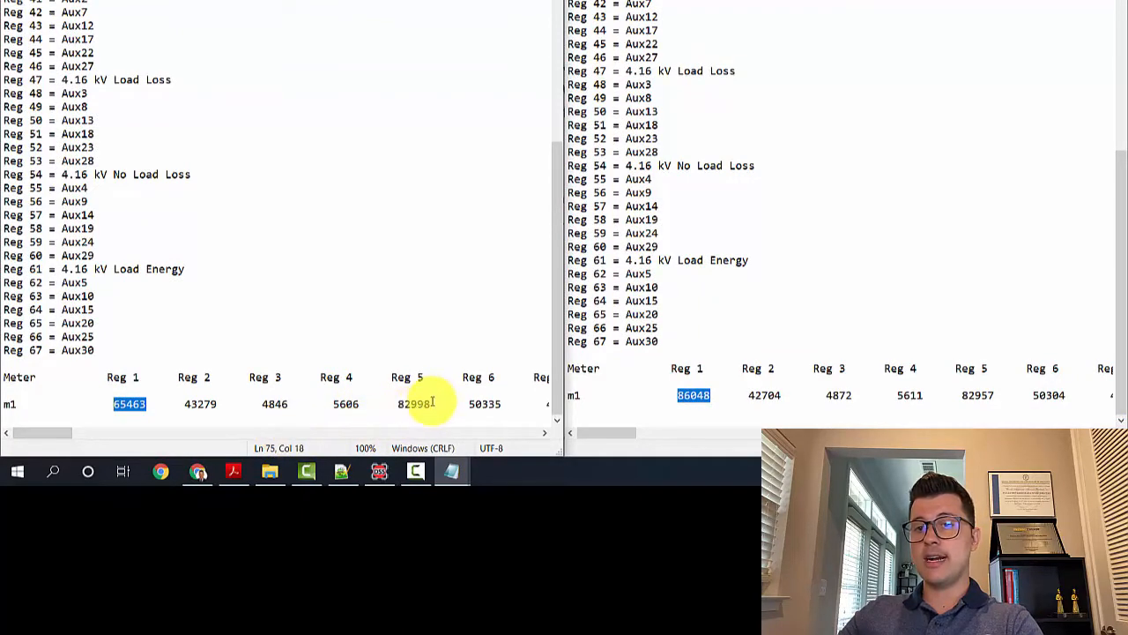
pyautogui.moveTo(432, 403); pyautogui.dragTo(390, 402)
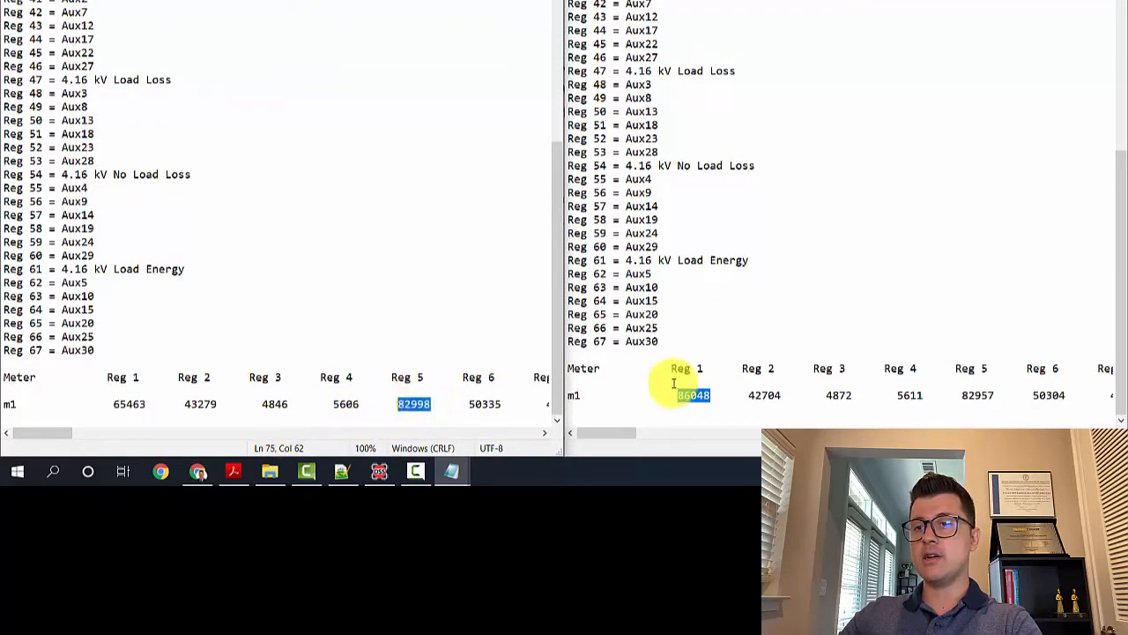
pyautogui.moveTo(997, 395); pyautogui.dragTo(961, 396)
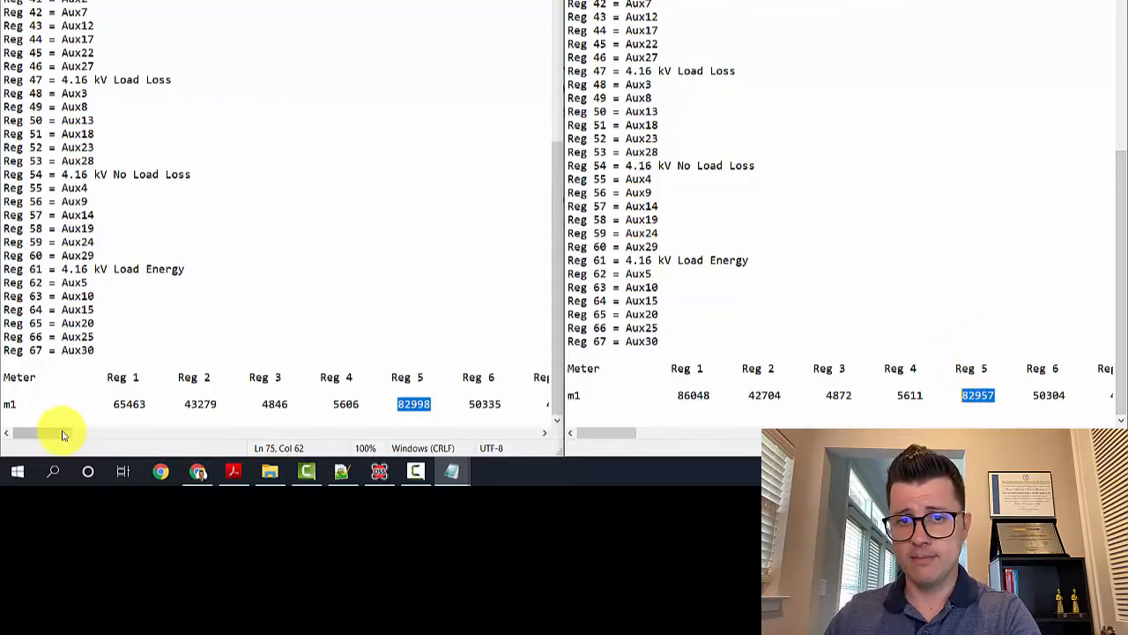
# Maximize the energy meter reports and view meter m1's registers through Reg 13, ending on the PV-disabled report.
pyautogui.moveTo(62, 433); pyautogui.dragTo(110, 432)
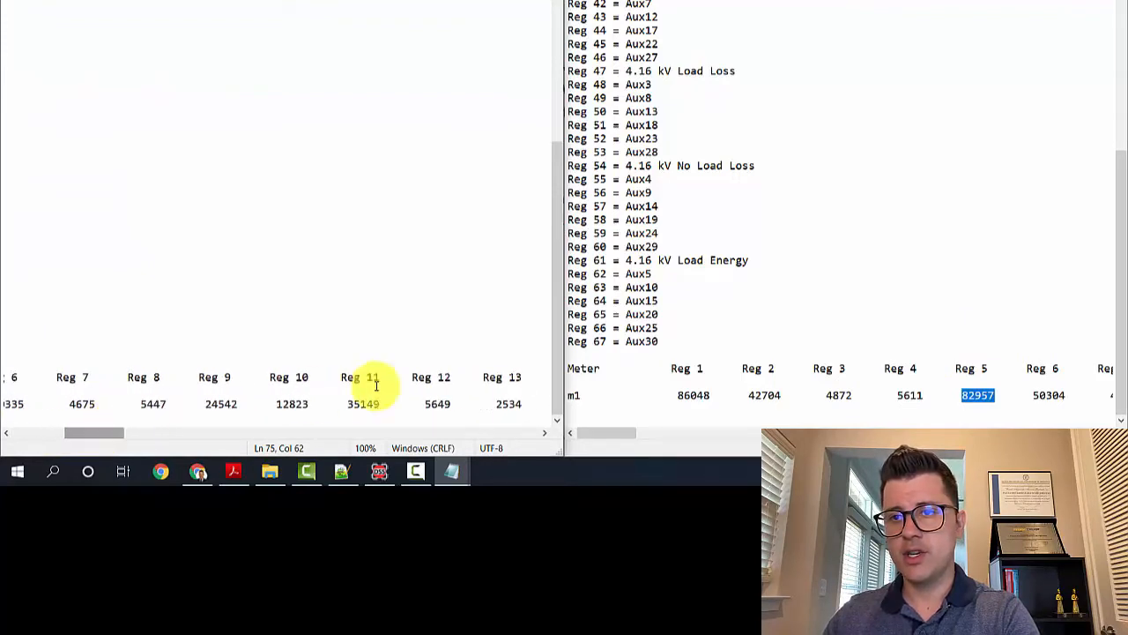
pyautogui.moveTo(526, 402); pyautogui.dragTo(509, 391)
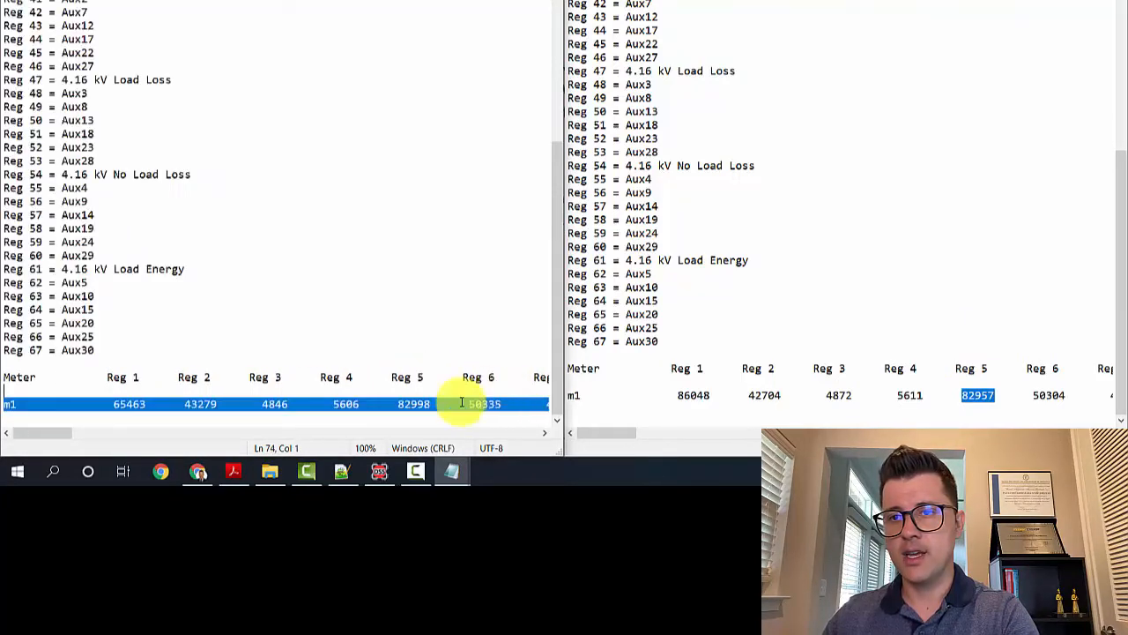
pyautogui.click(523, 0)
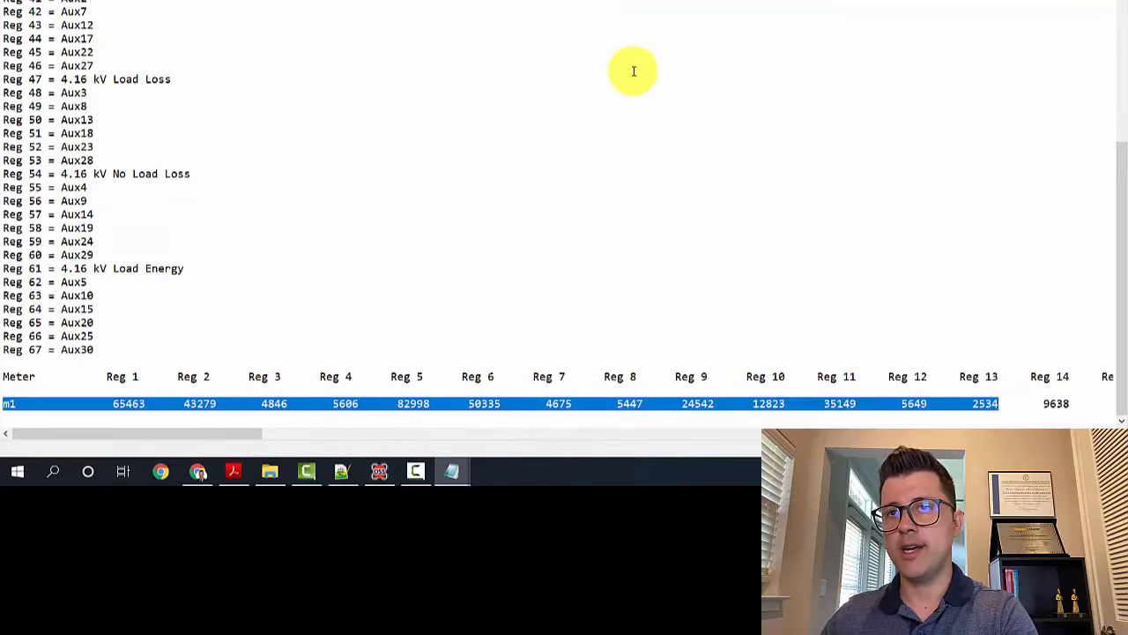
pyautogui.click(1024, 398)
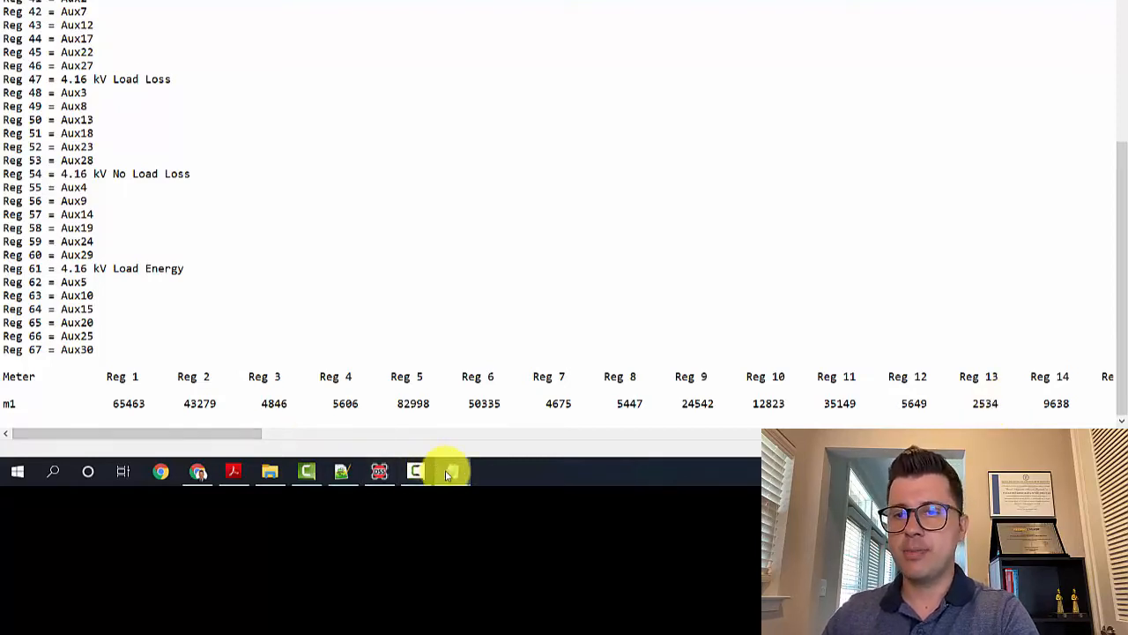
pyautogui.moveTo(452, 471)
pyautogui.click(463, 447)
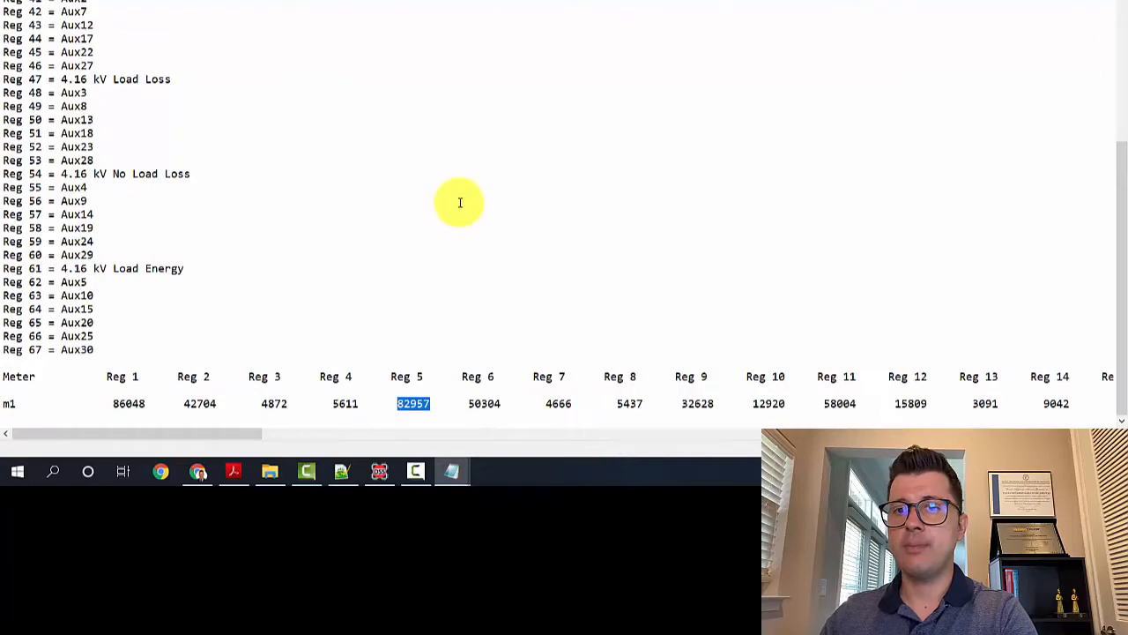
pyautogui.click(459, 202)
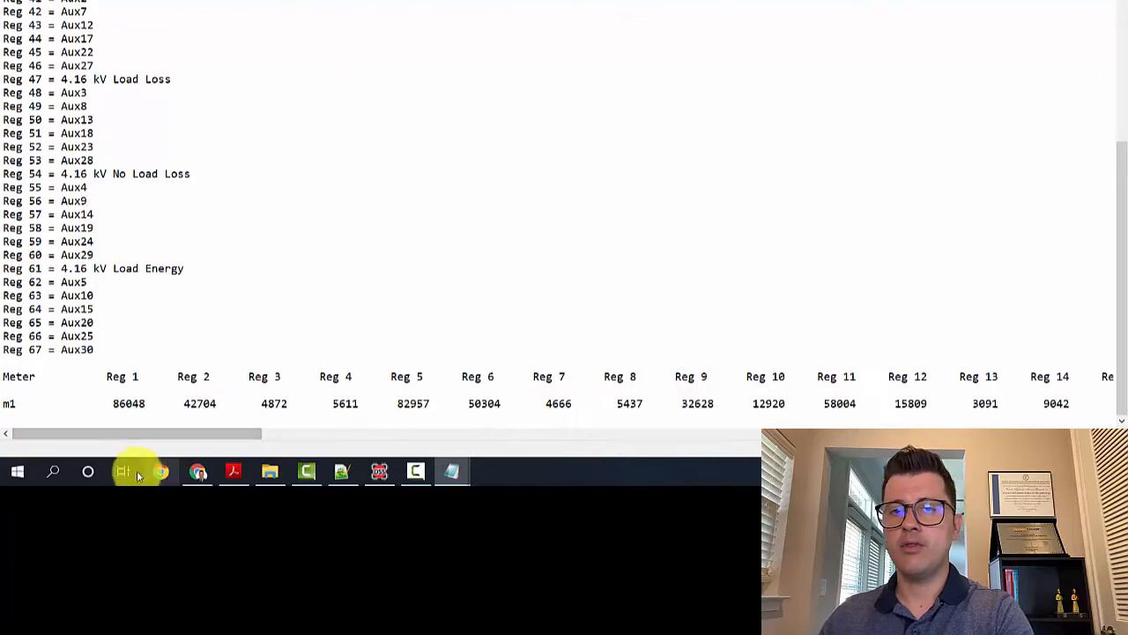
# Open the Python command line and add the PV-disabled report's Reg 5 and Reg 13 values as 82957+3091.
pyautogui.click(62, 469)
pyautogui.write('p')
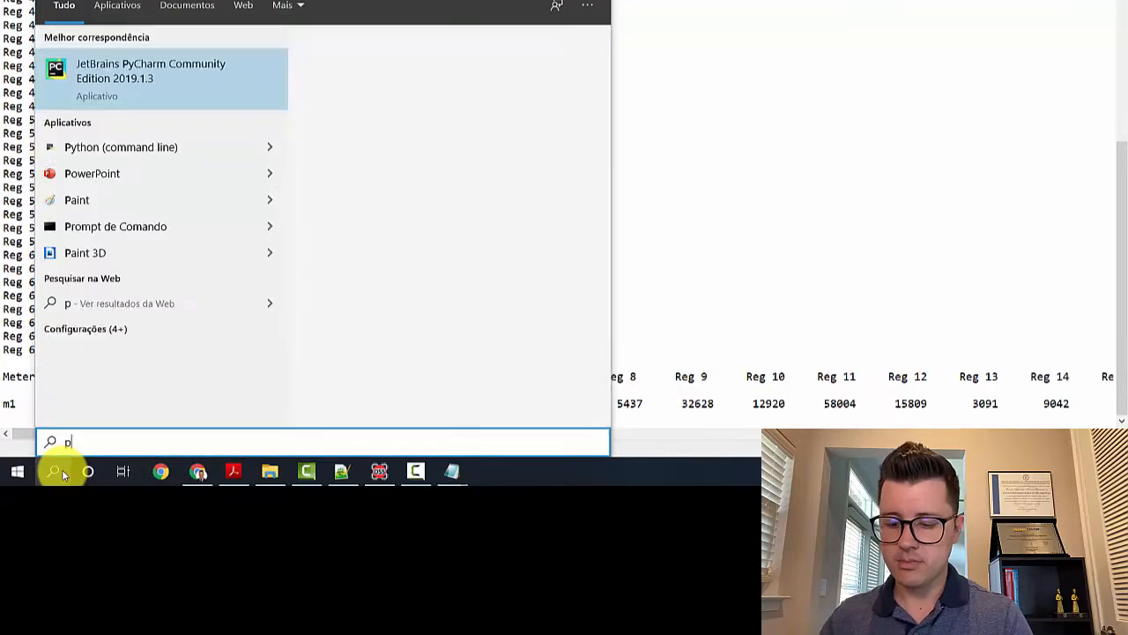
pyautogui.write('yth')
pyautogui.press('Return')
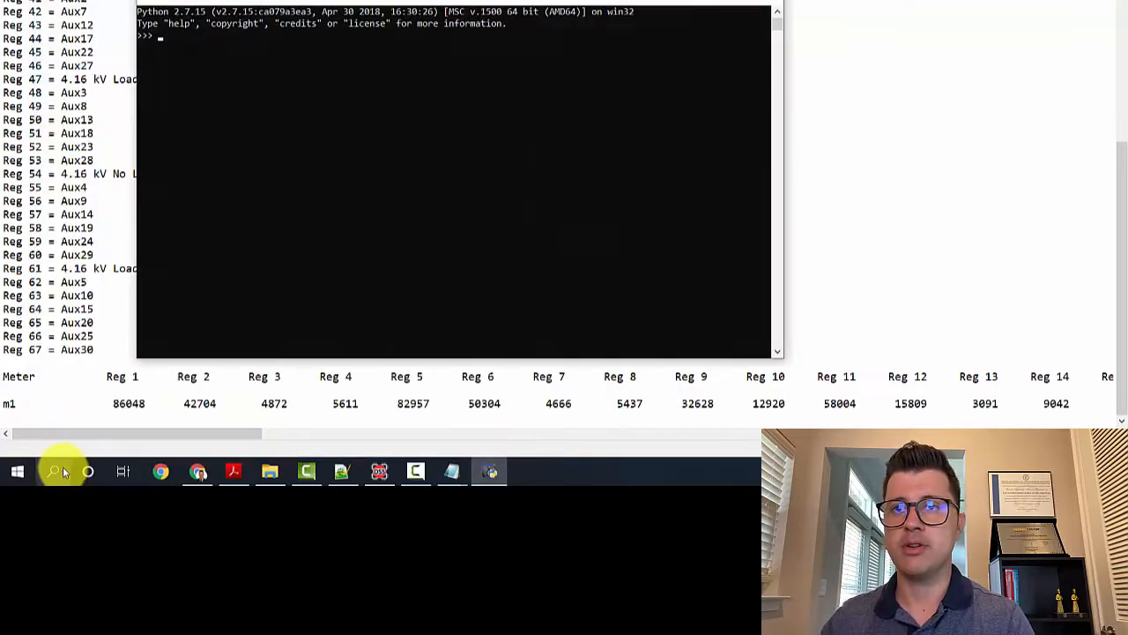
pyautogui.moveTo(407, 0); pyautogui.dragTo(419, 0)
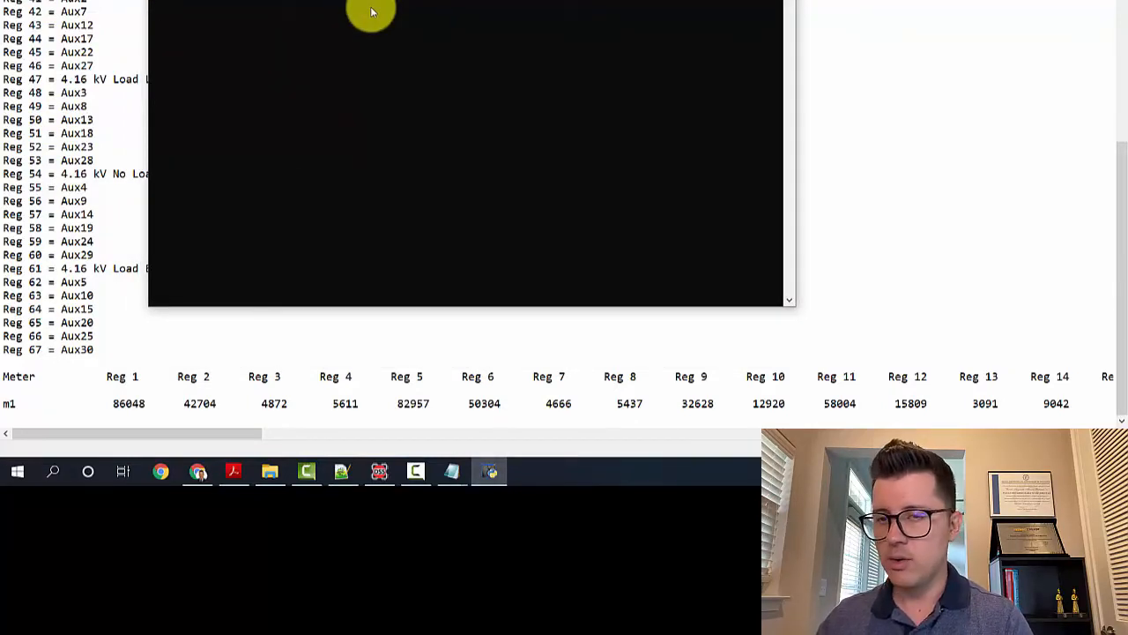
pyautogui.write('82957+')
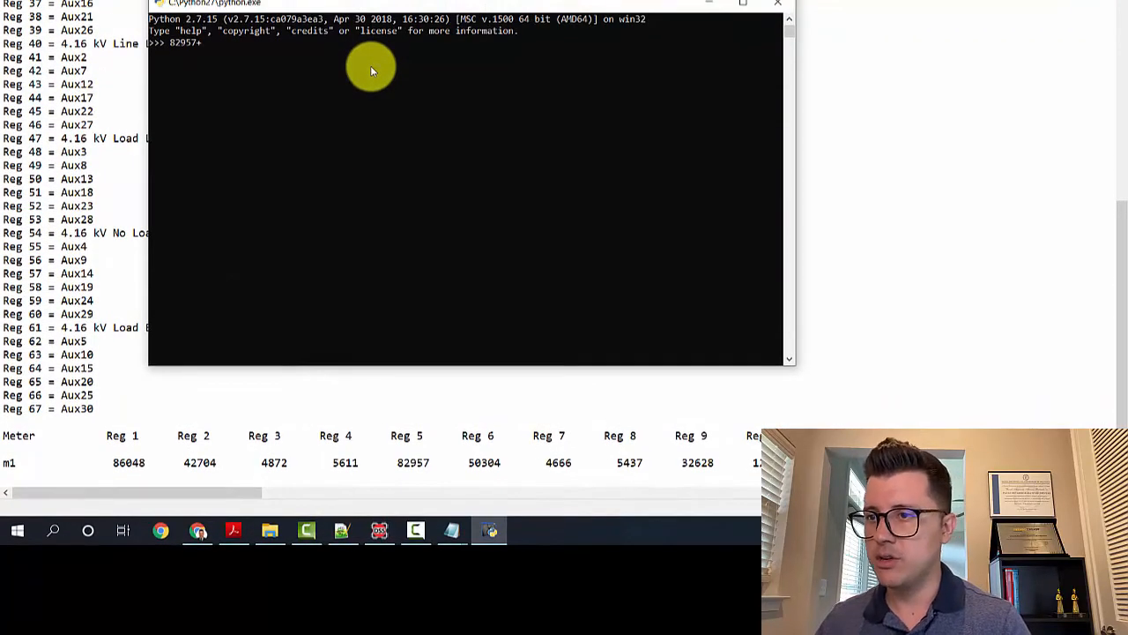
pyautogui.write('3091')
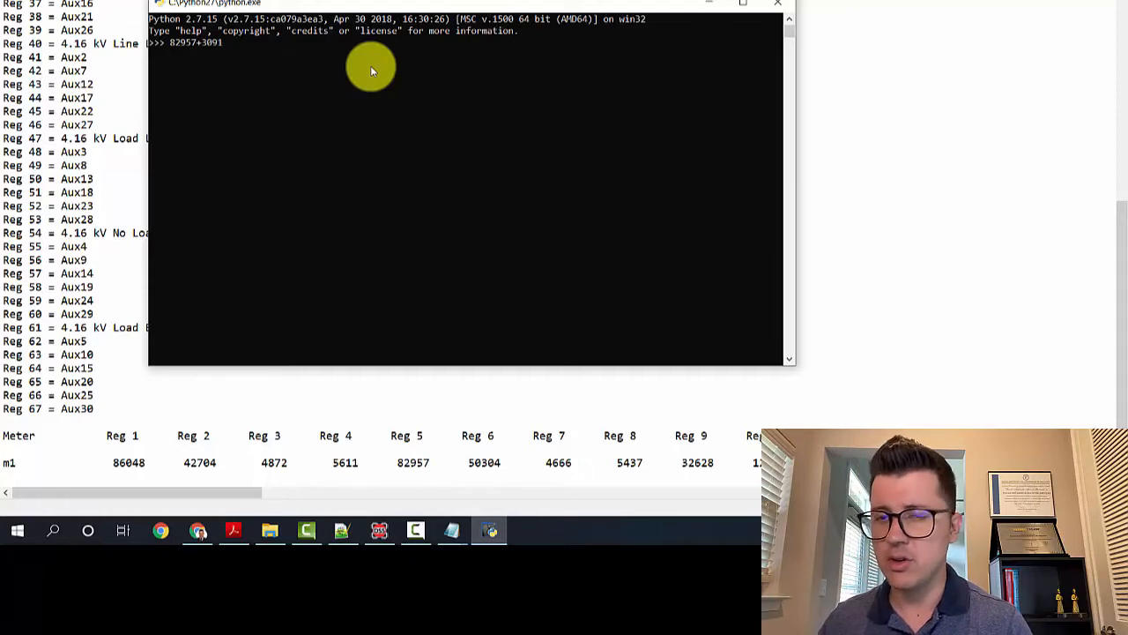
pyautogui.press('Return')
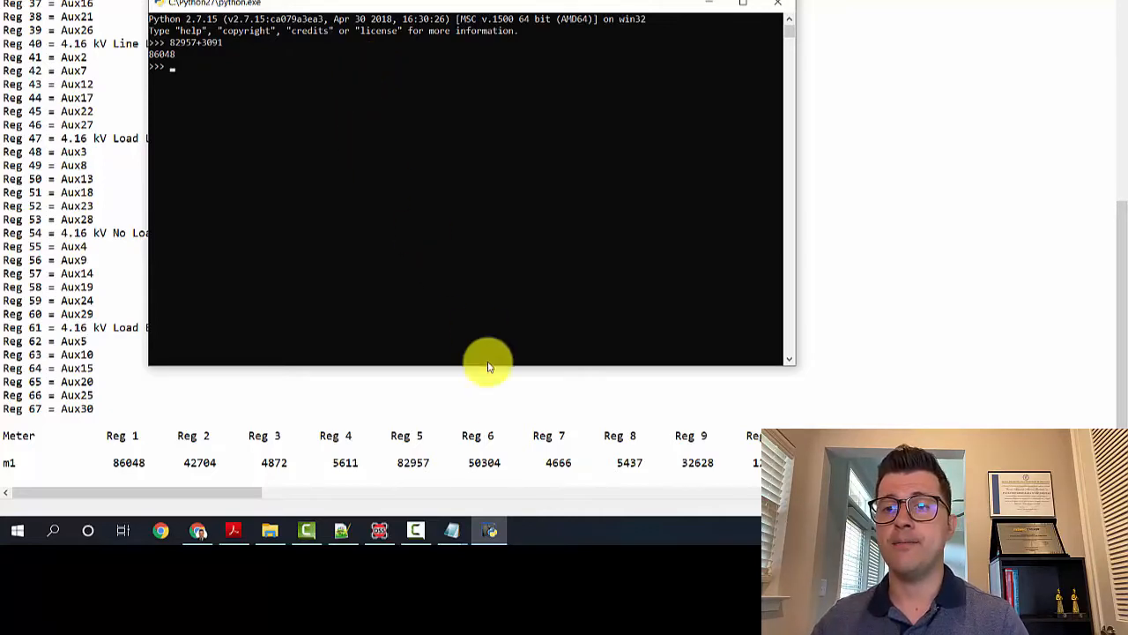
# Bring up the PV-enabled report behind the Python console and add its Reg 5 and Reg 13 values as 82998+2534.
pyautogui.moveTo(452, 533)
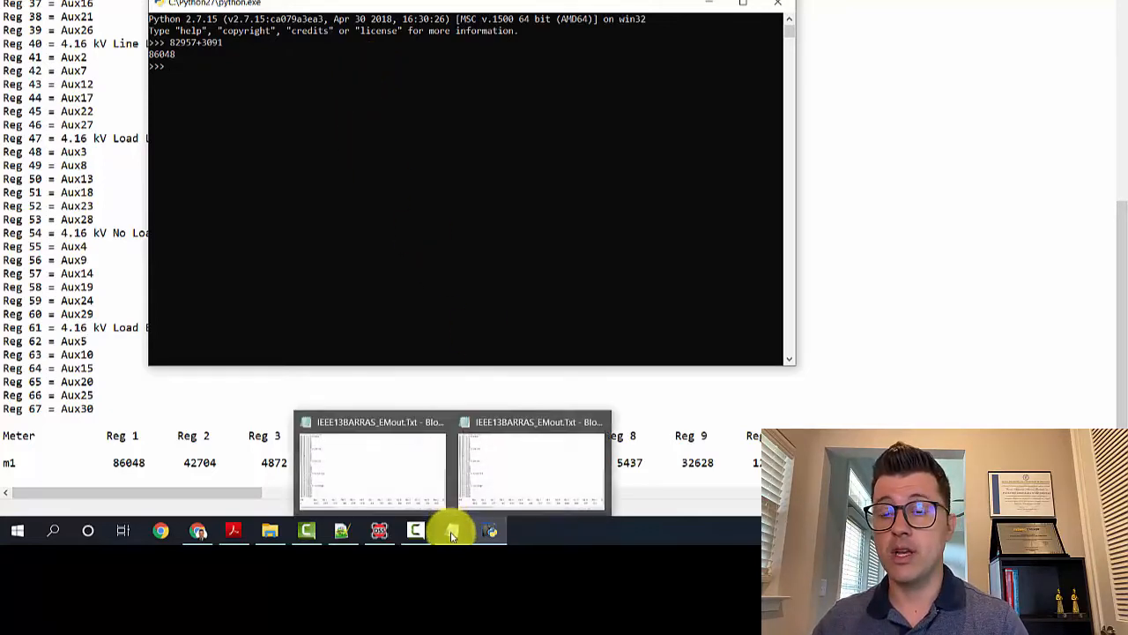
pyautogui.click(406, 471)
pyautogui.hotkey('alt', 'Tab')
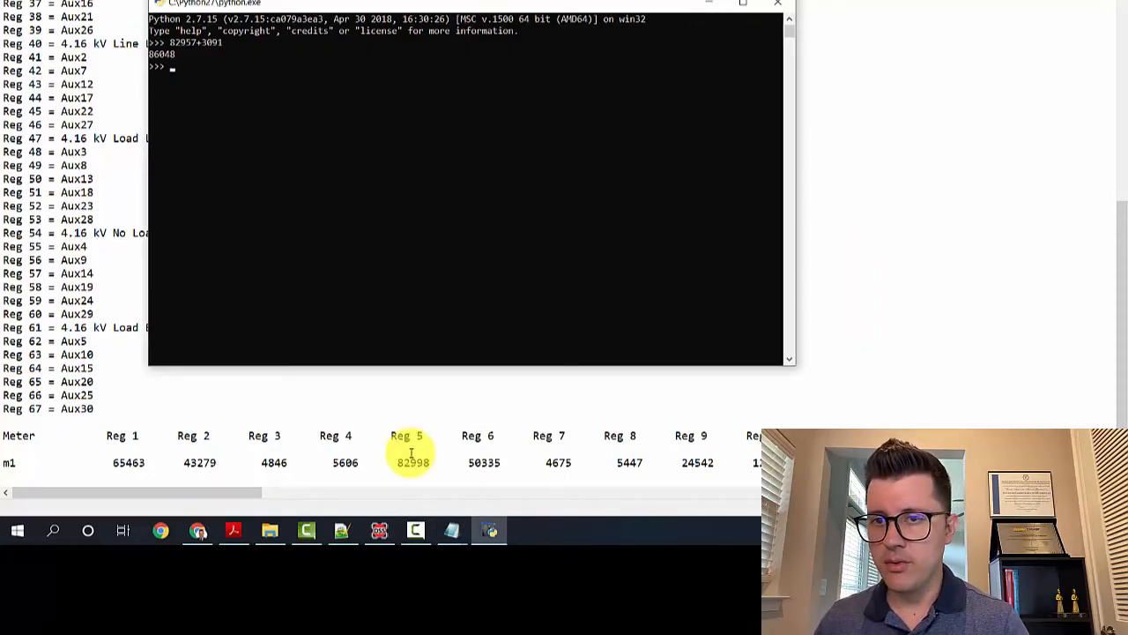
pyautogui.write('8')
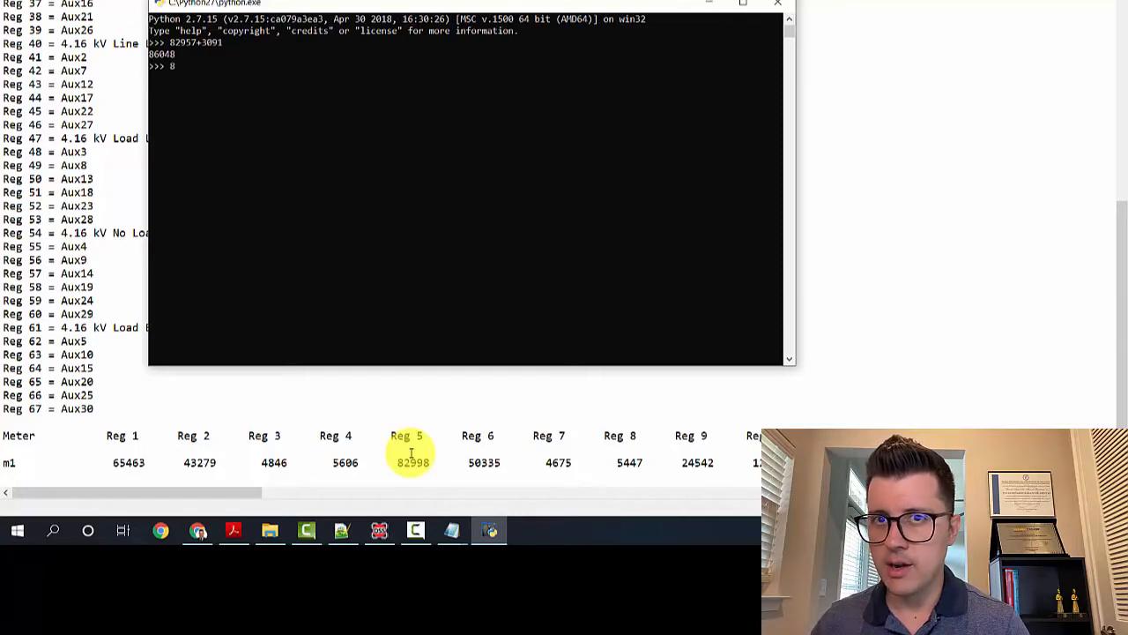
pyautogui.write('2998')
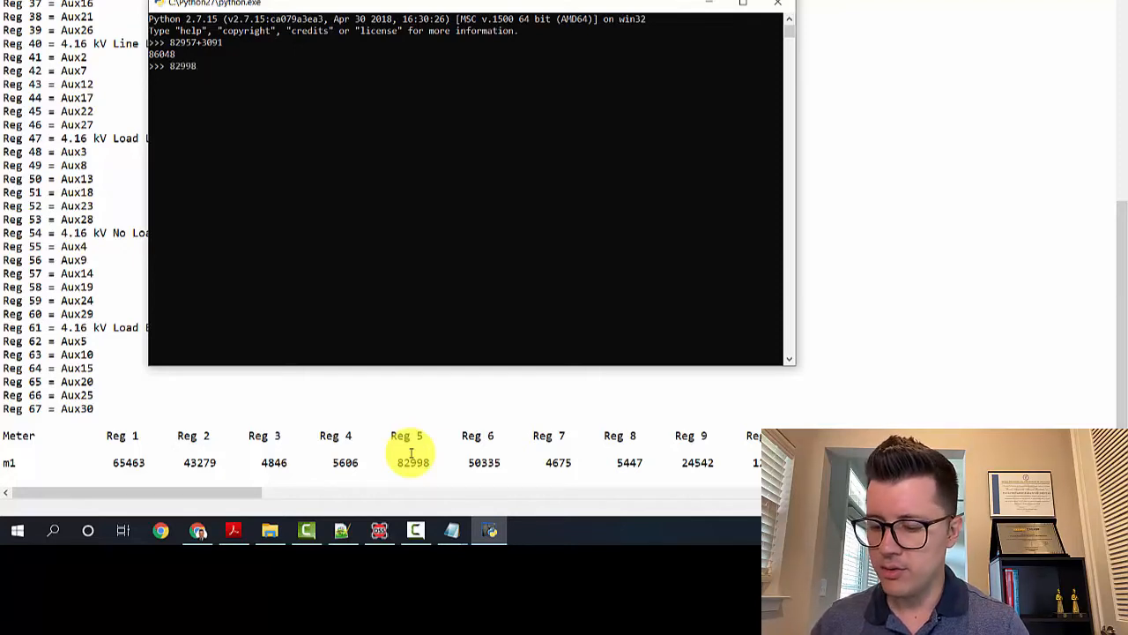
pyautogui.write('+')
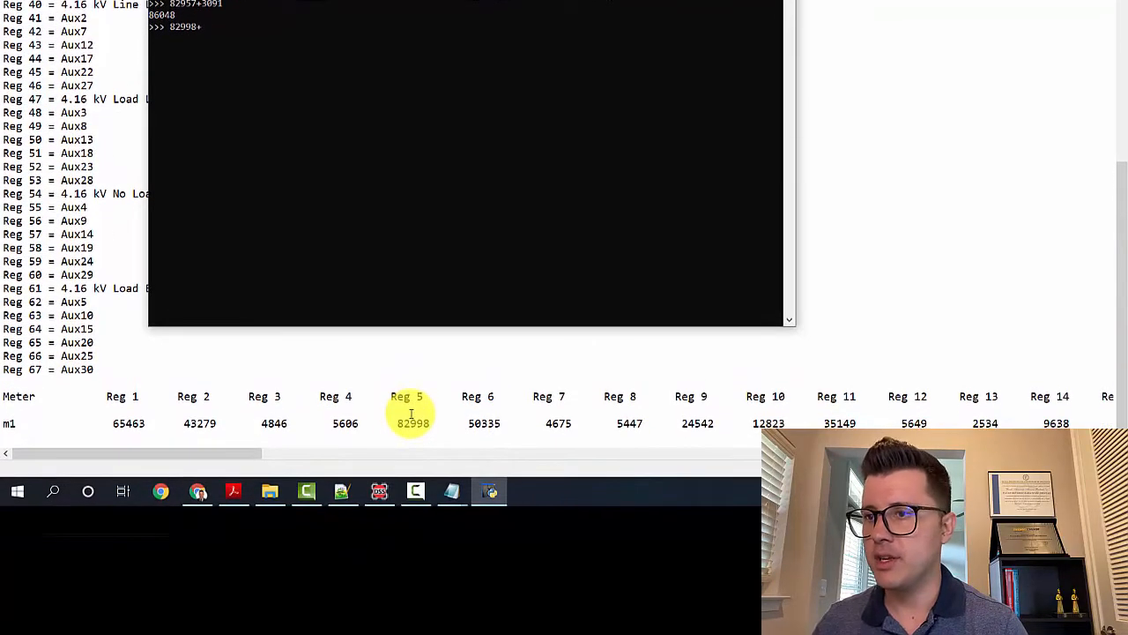
pyautogui.write('2534')
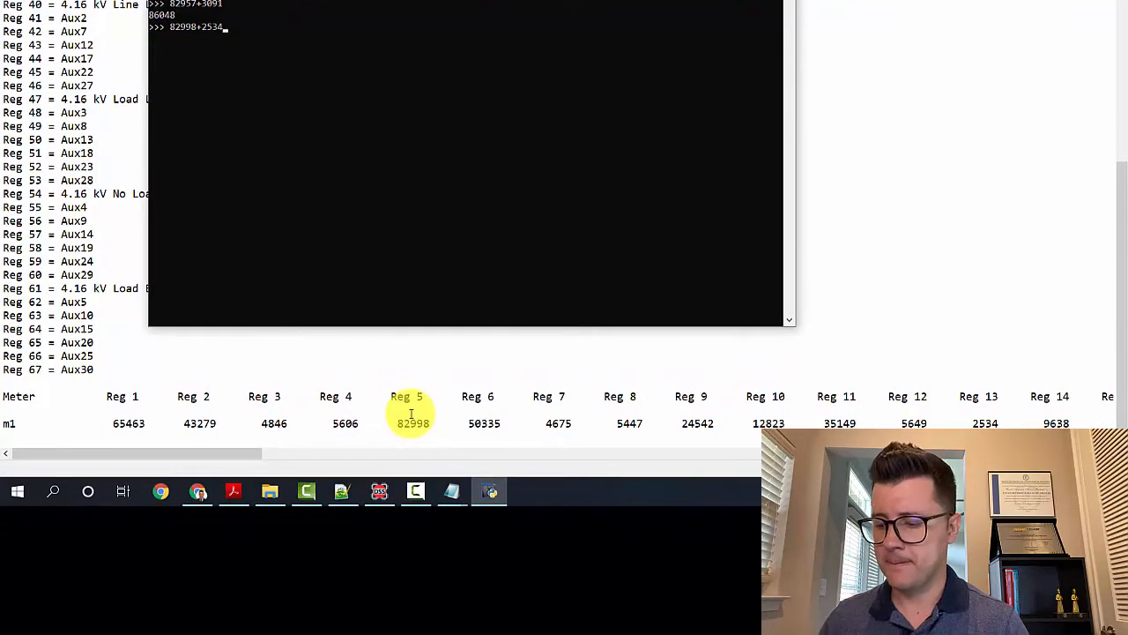
pyautogui.press('Return')
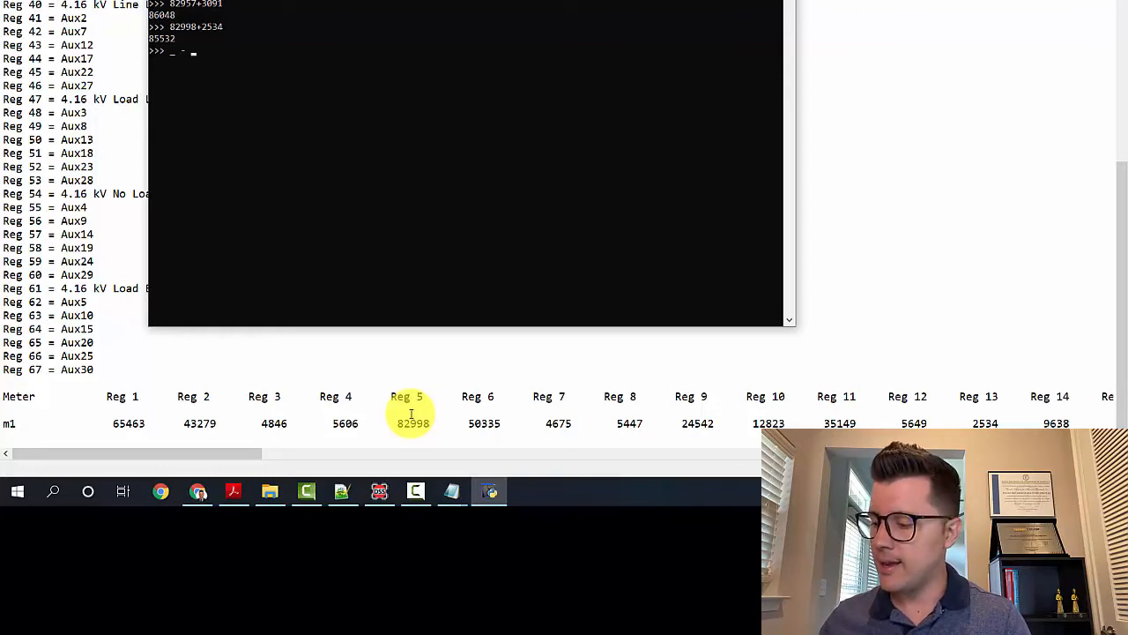
# Subtract the PV-enabled Reg 1 value, 65463, from the previous Python result, and return to the OpenDSS master script.
pyautogui.write('65')
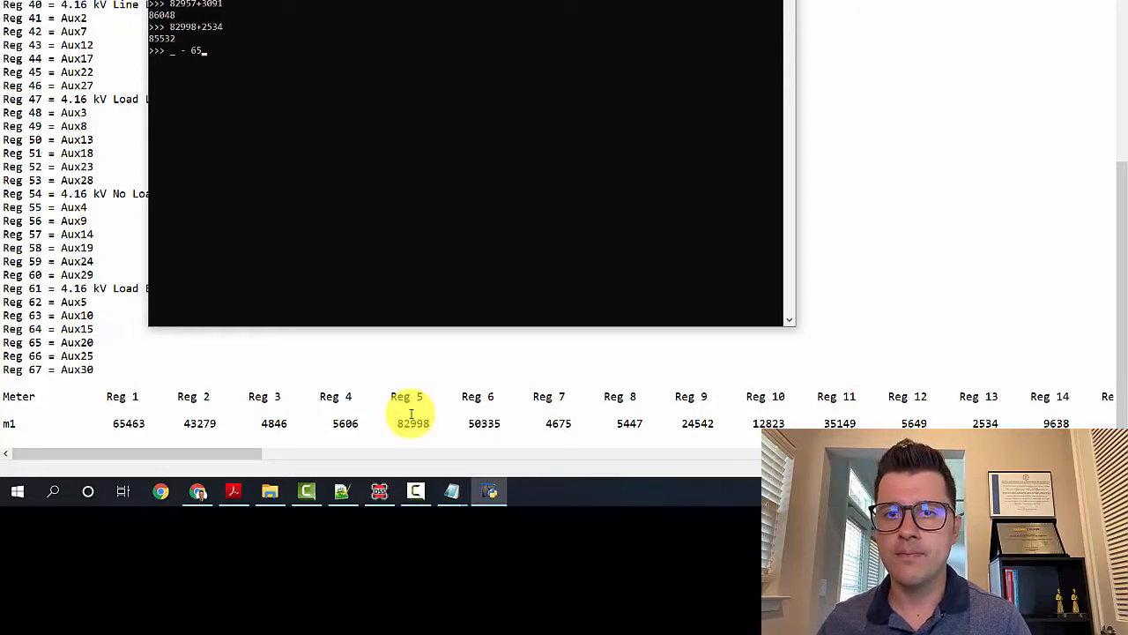
pyautogui.write('4')
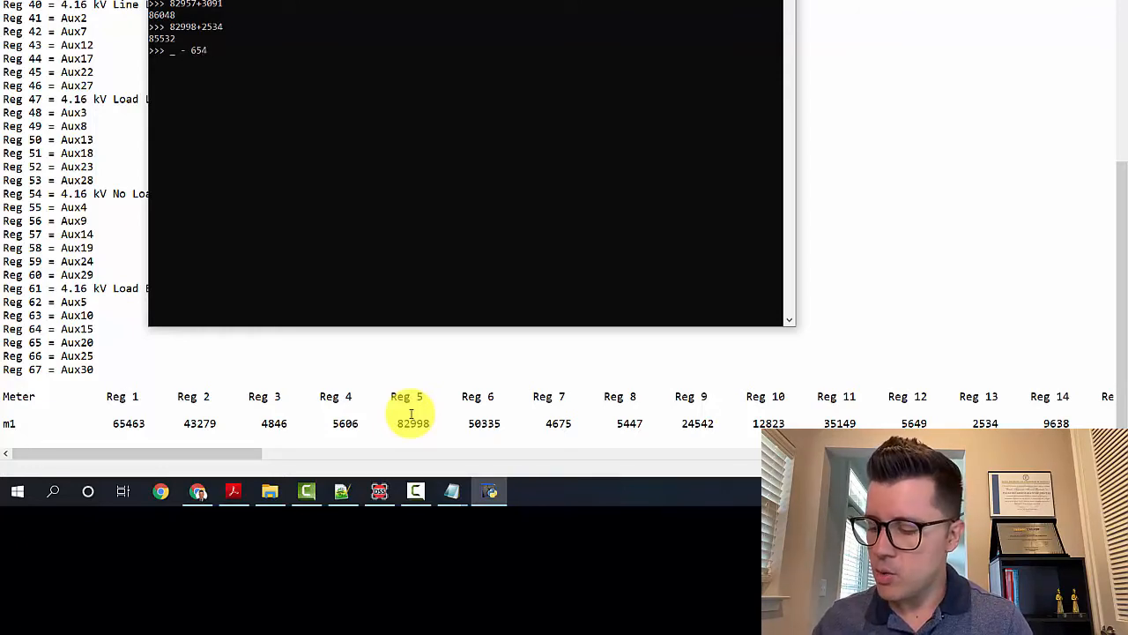
pyautogui.write('63')
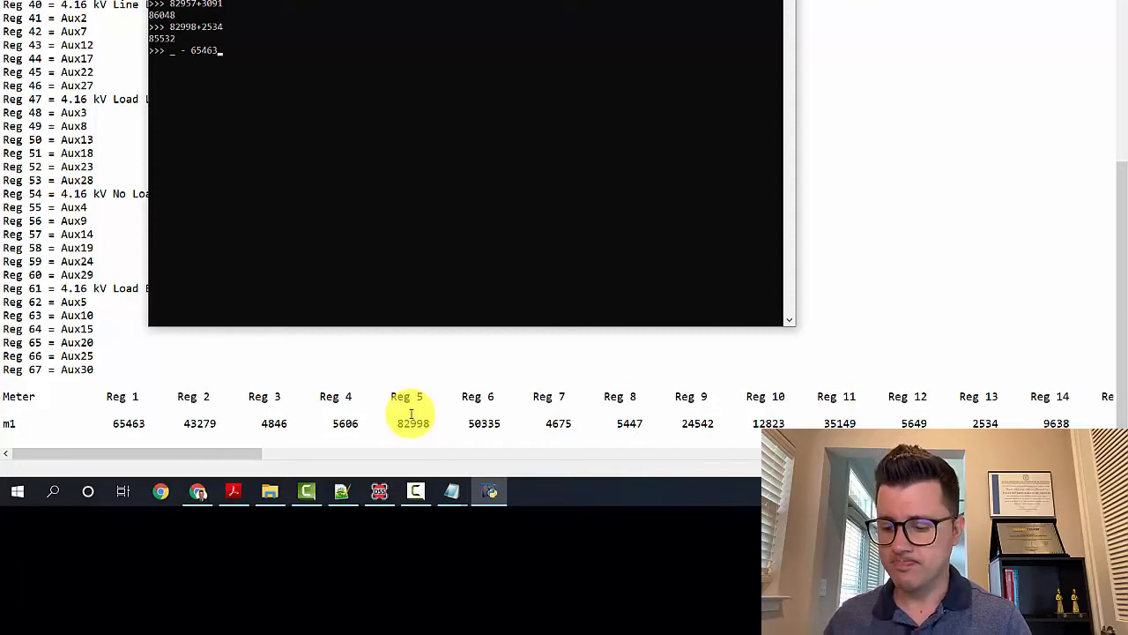
pyautogui.press('Return')
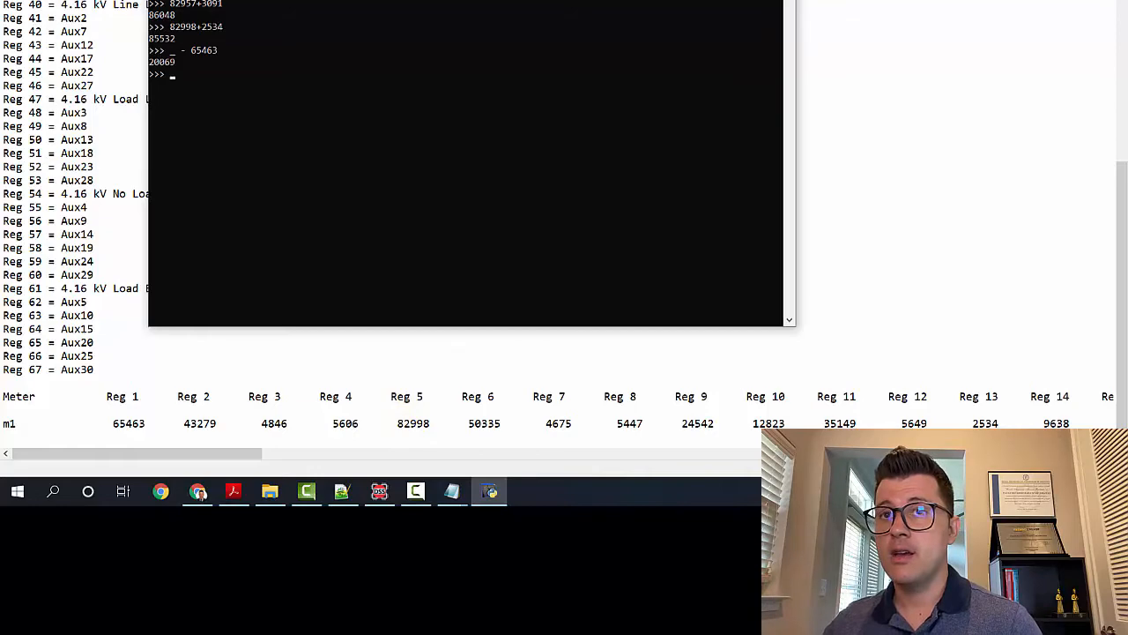
pyautogui.click(777, 1)
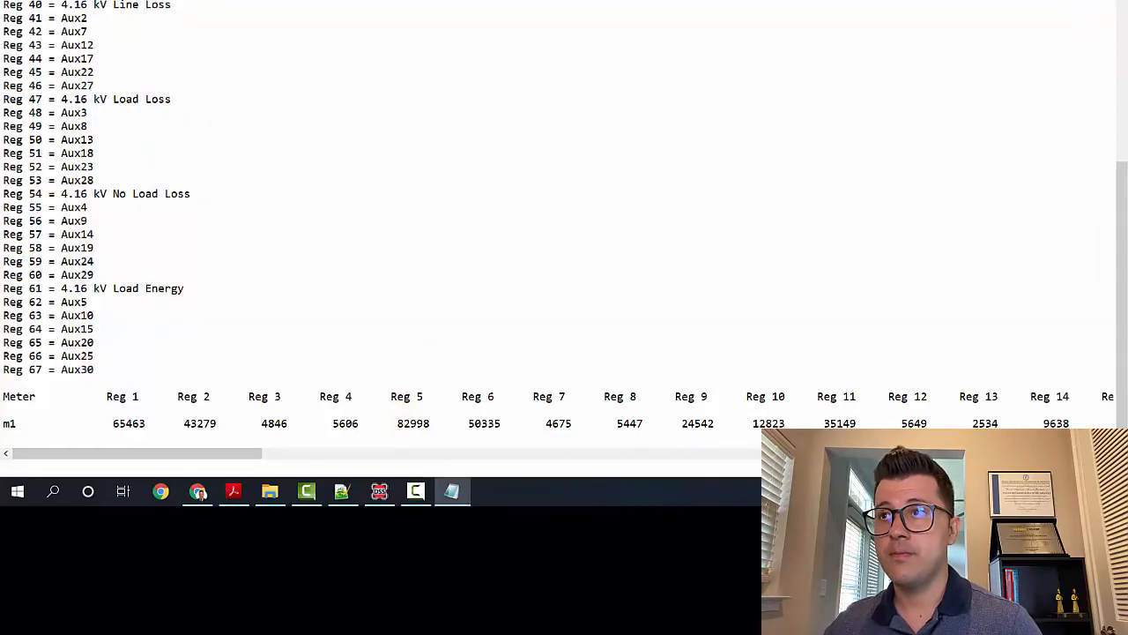
pyautogui.click(846, 1)
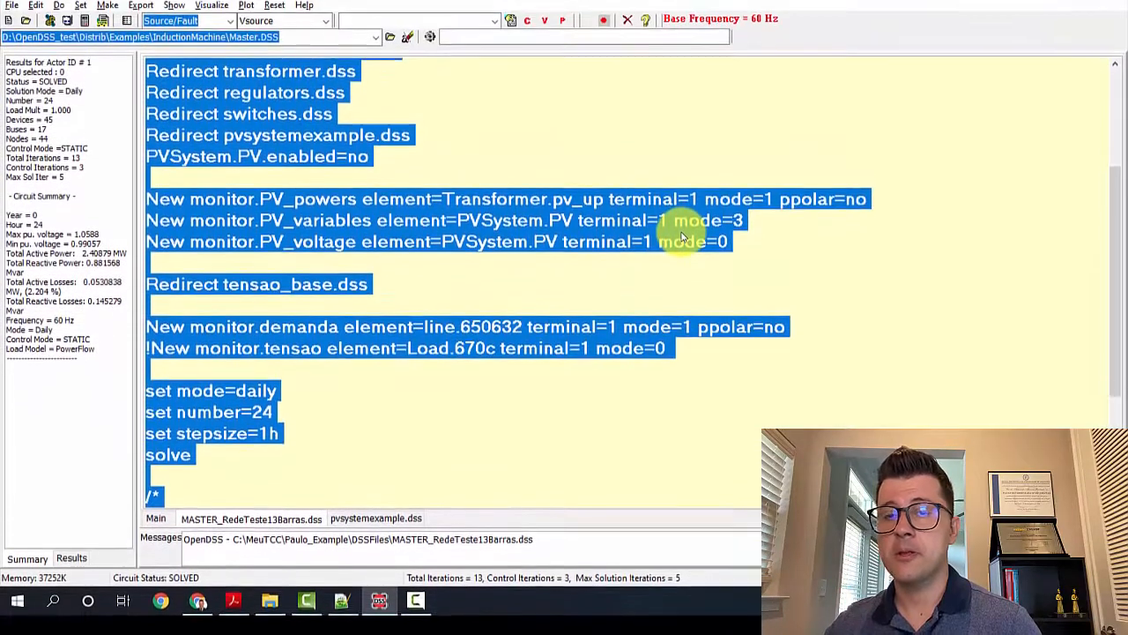